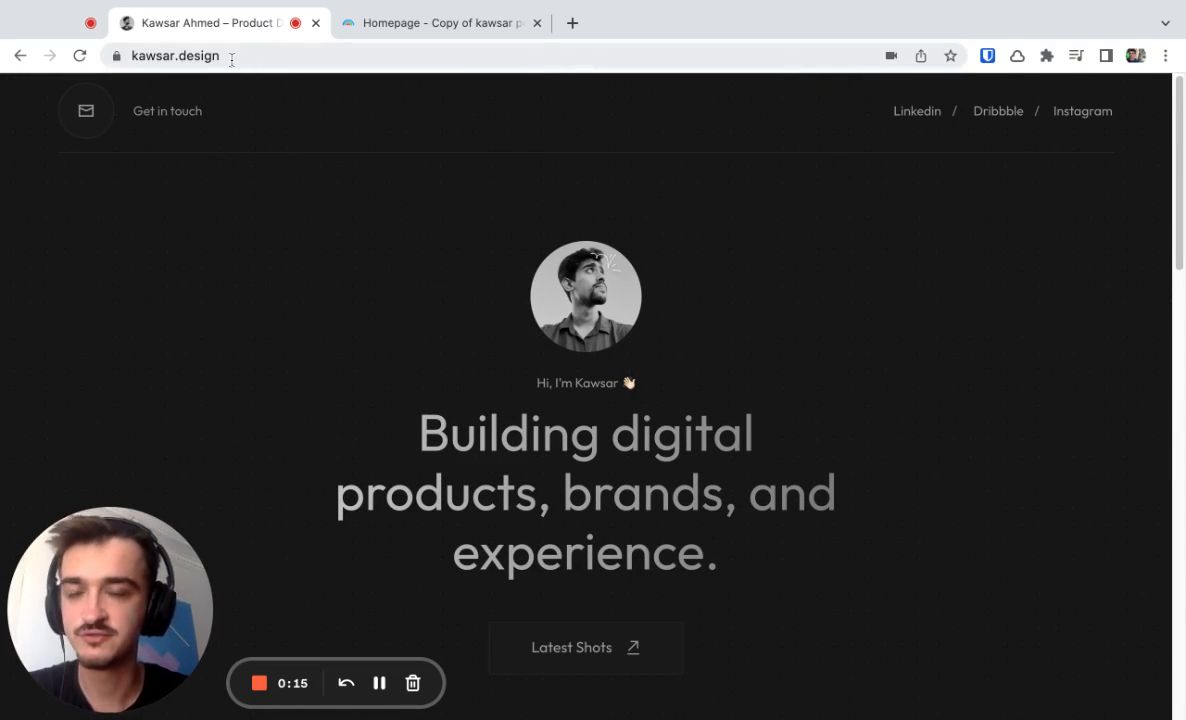
Switch to the Plasmic project for the portfolio homepage and remove the page's #161616 background.
left_click(384, 25)
scroll(511, 265, "down", 2)
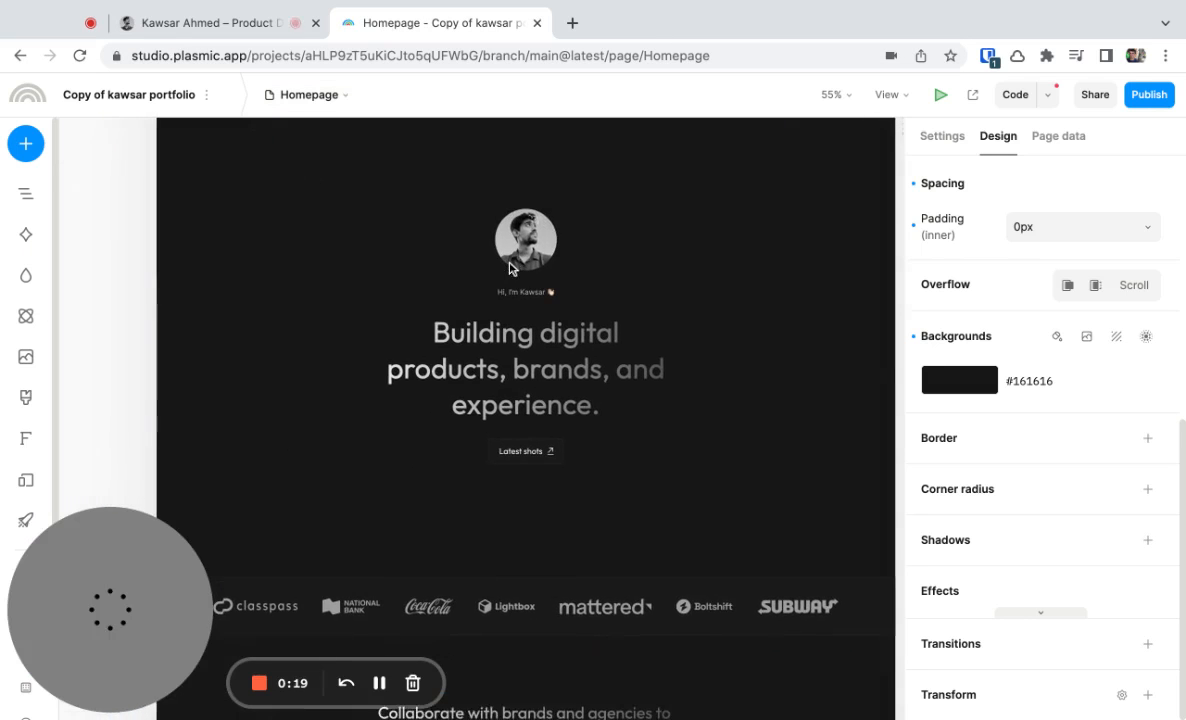
scroll(750, 370, "up", 2)
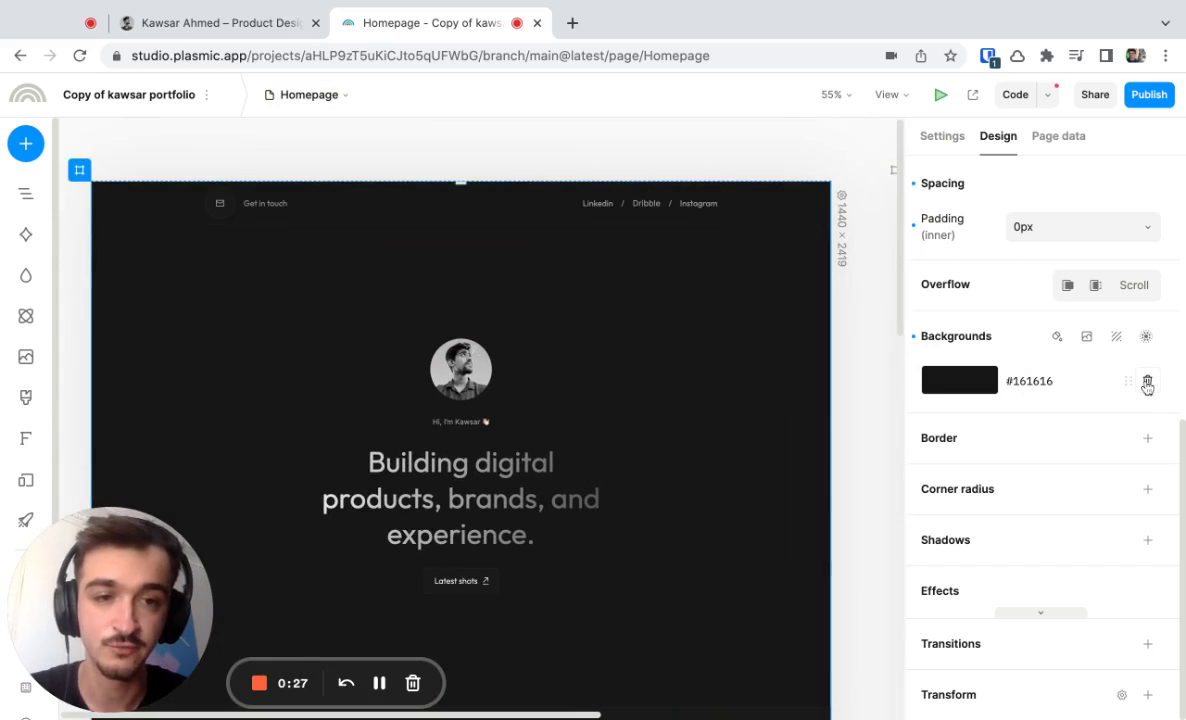
left_click(1147, 383)
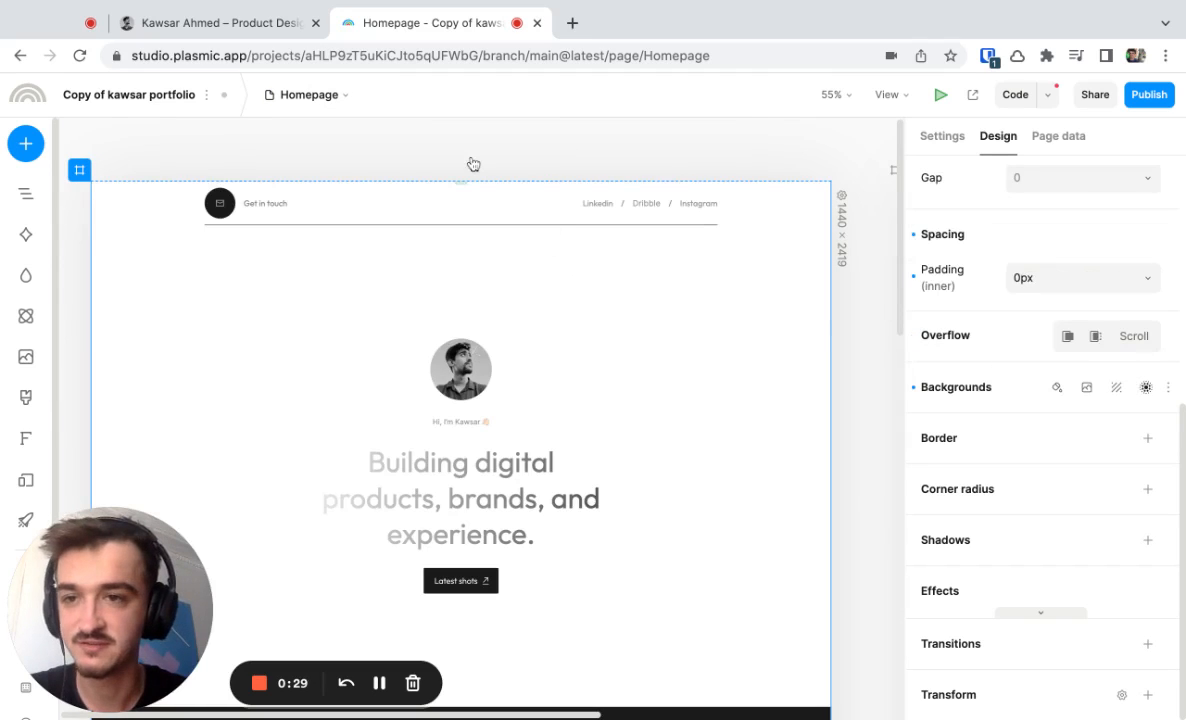
Show the element outline of the homepage and select the root page element.
left_click(82, 173)
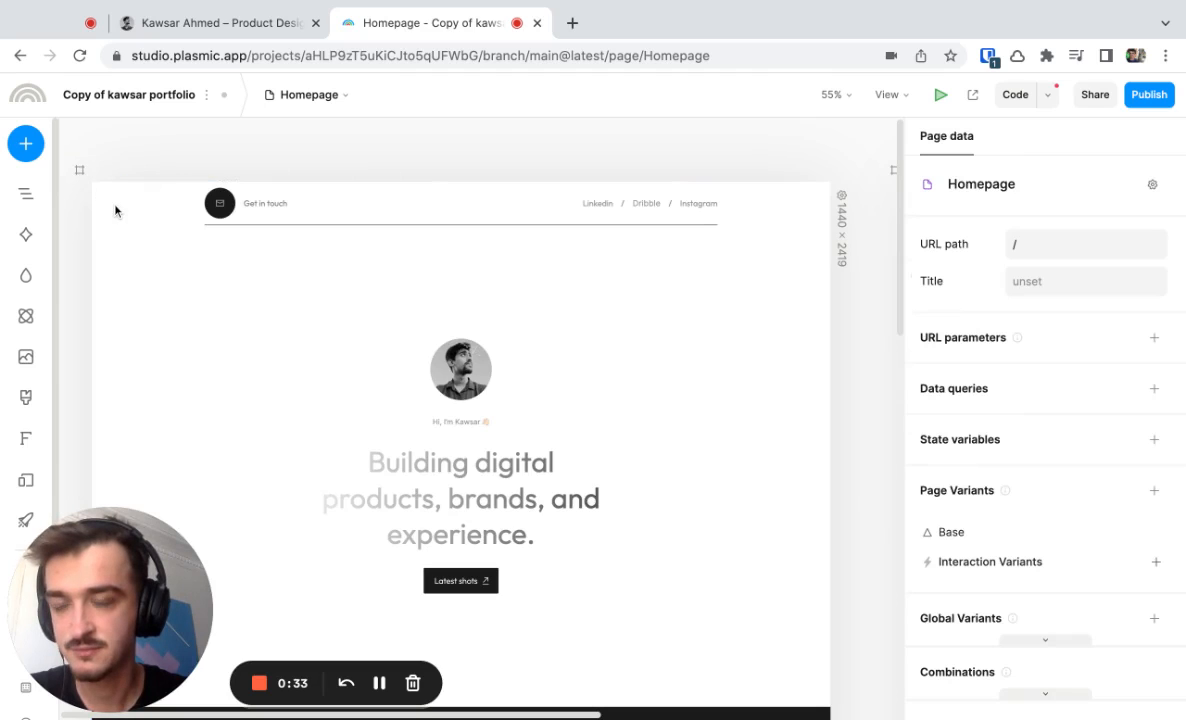
left_click(117, 190)
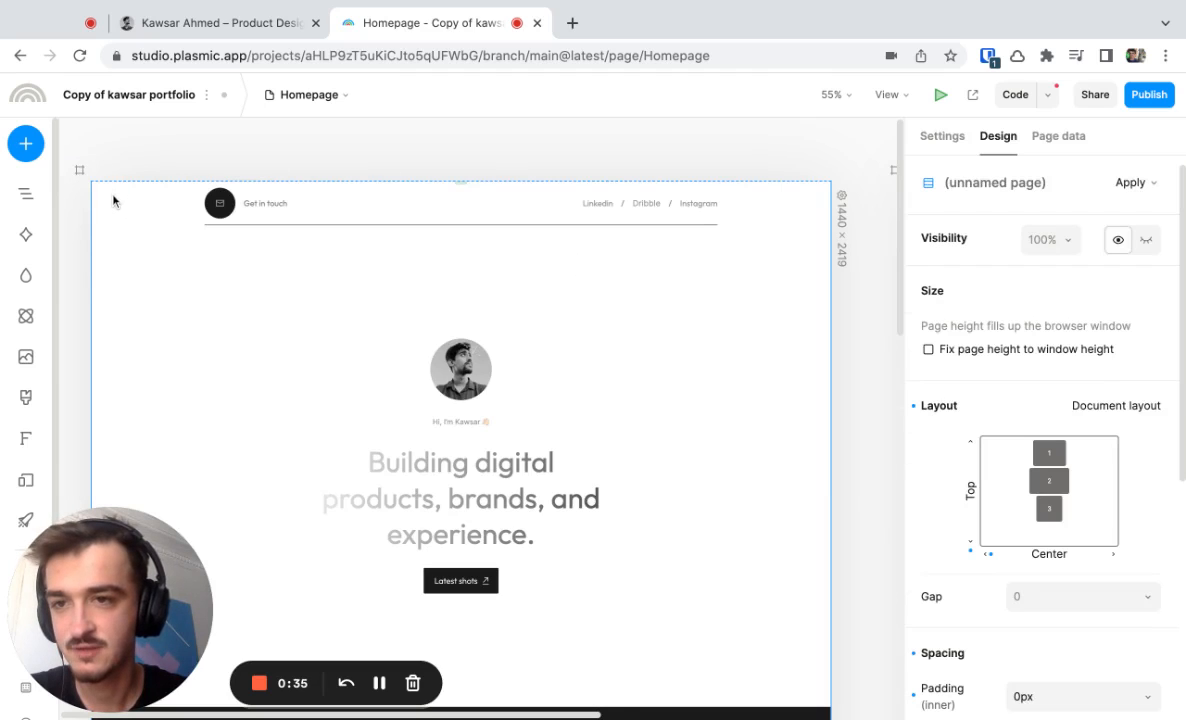
key("Escape")
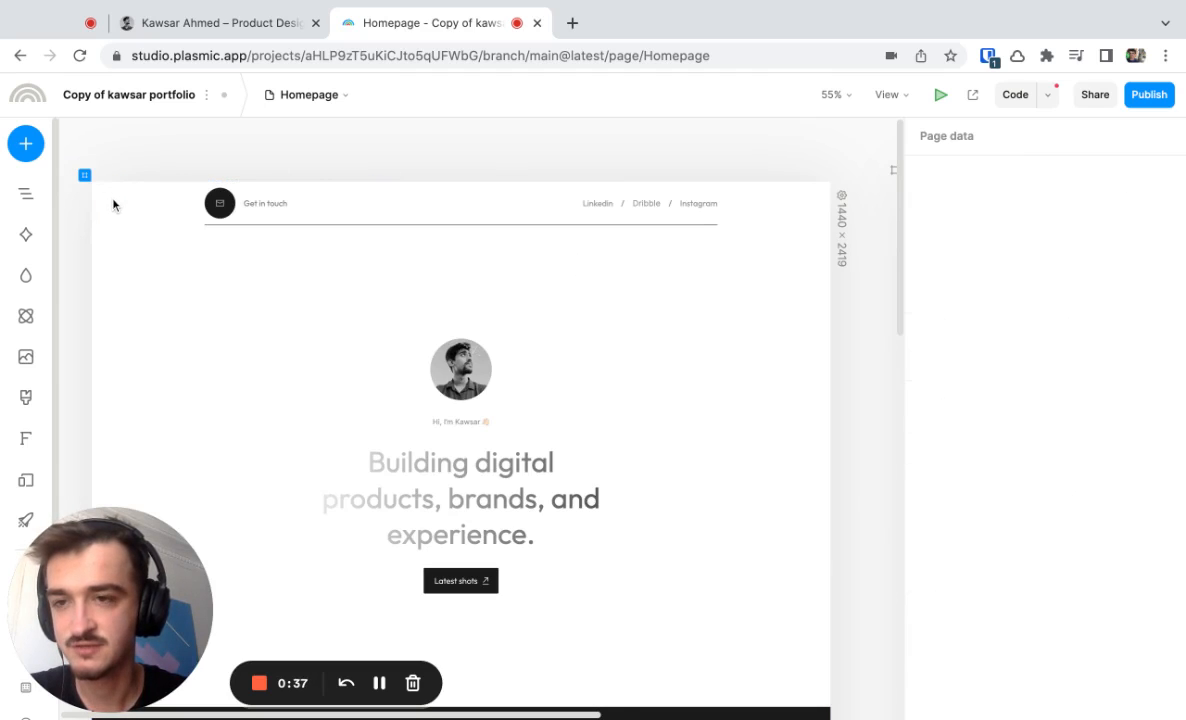
left_click(25, 196)
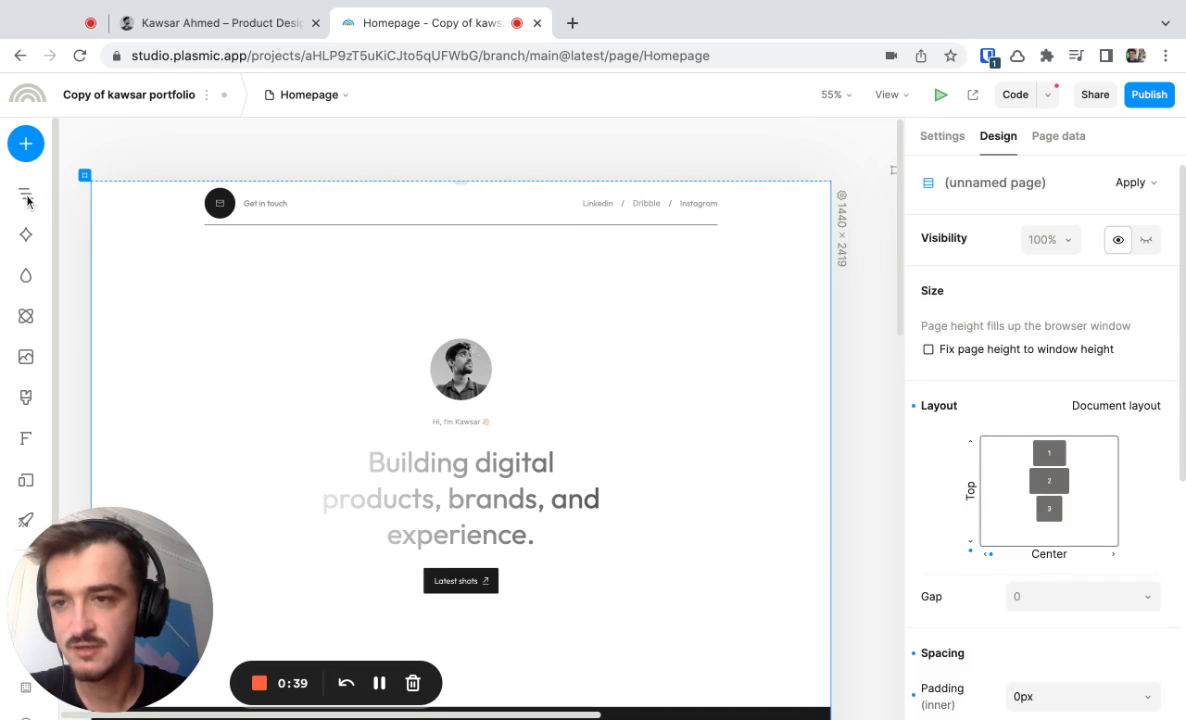
key("Return")
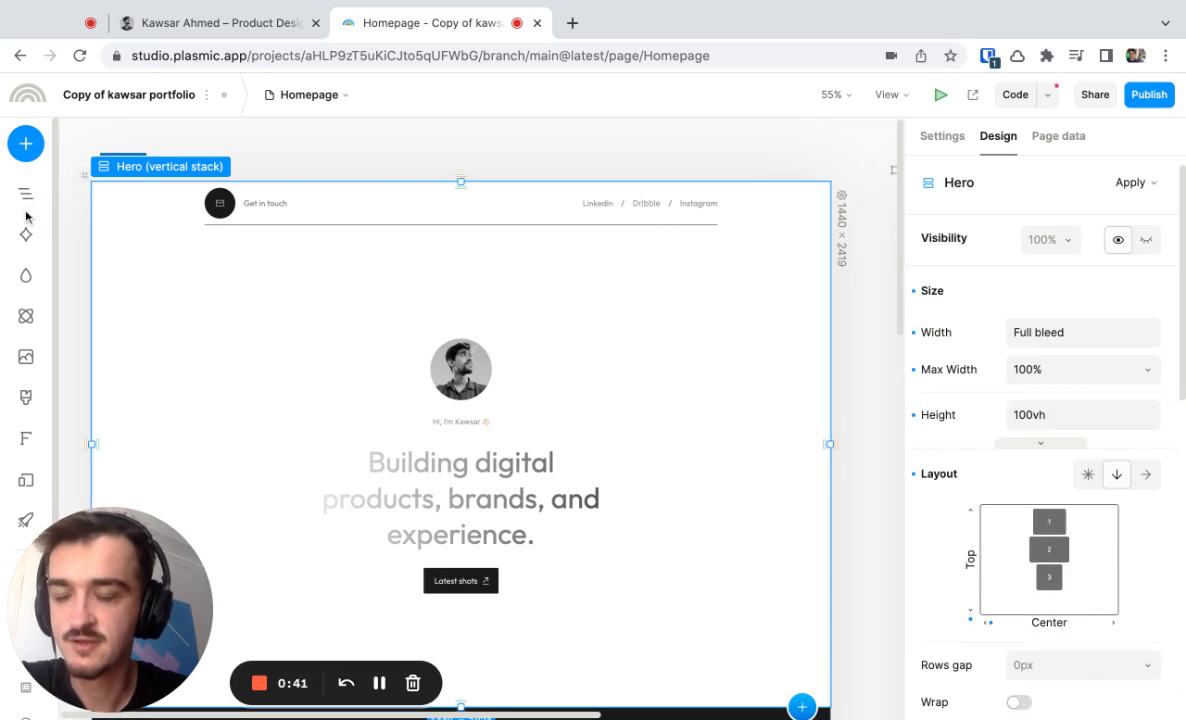
left_click(25, 199)
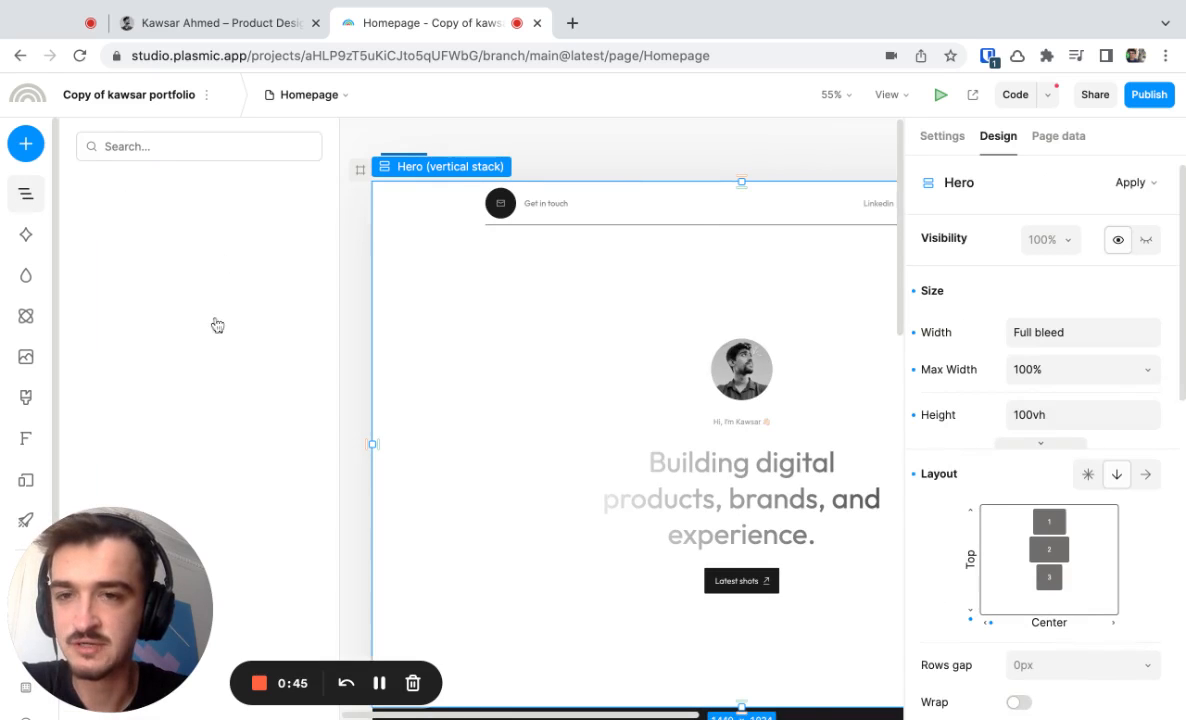
left_click(25, 197)
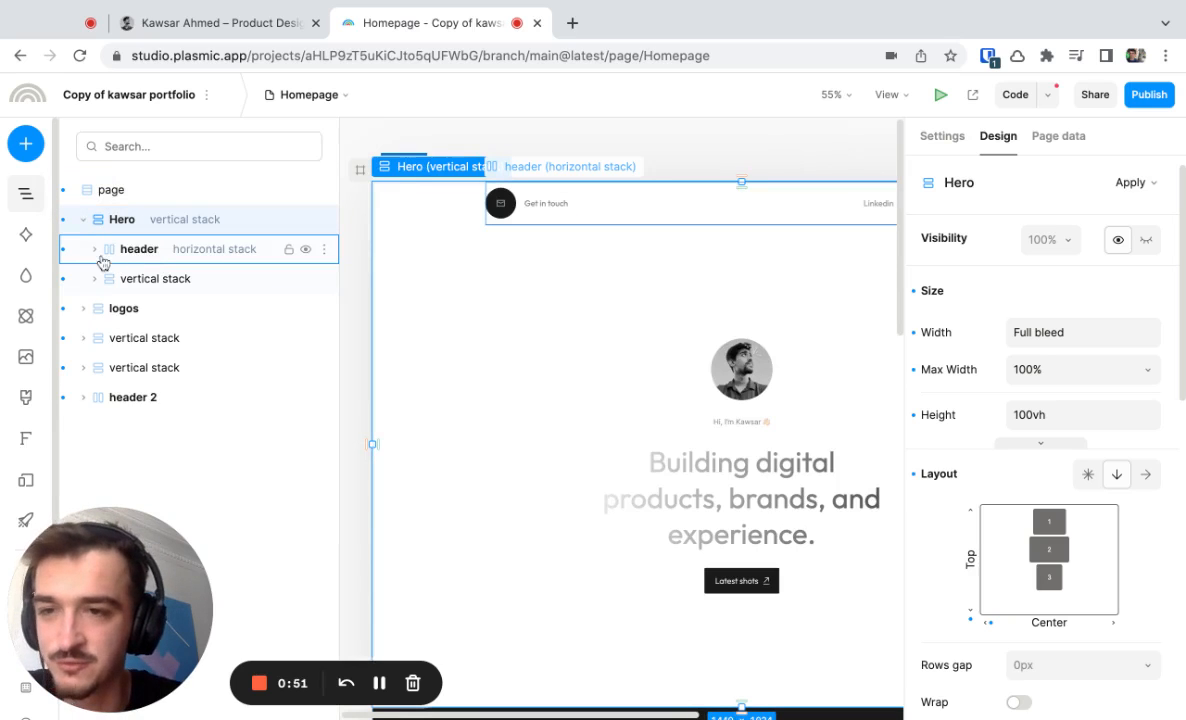
left_click(113, 192)
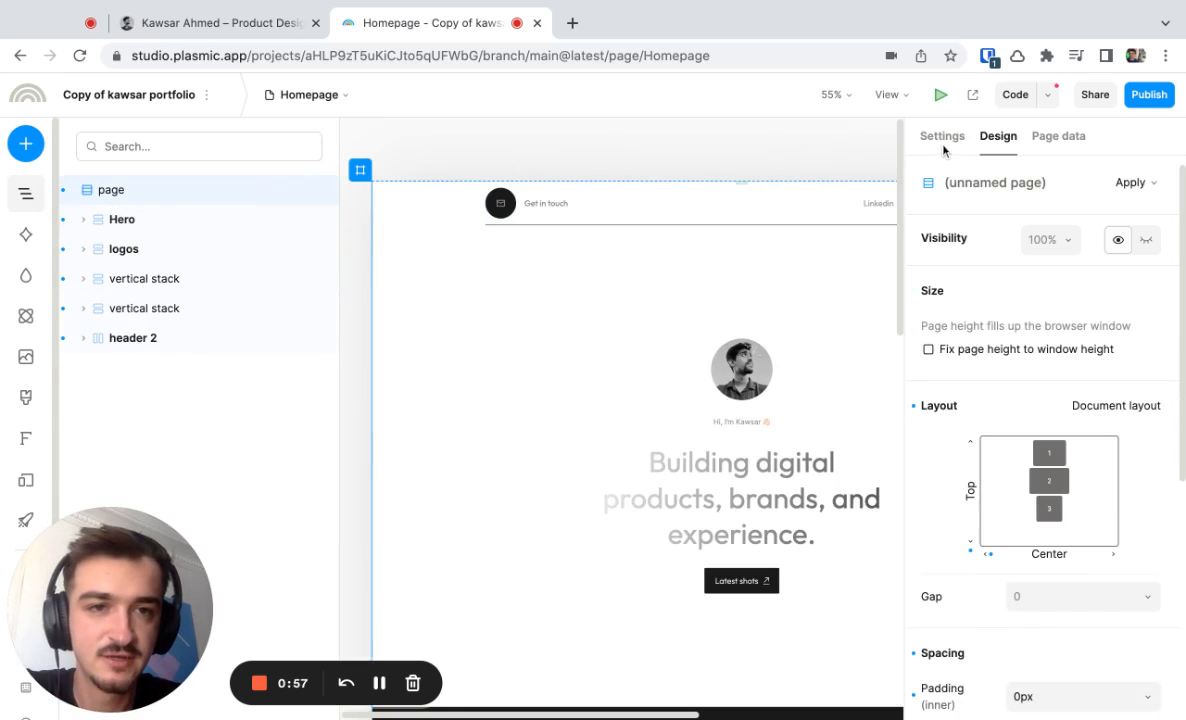
Add a background fill color of #161616 to the page.
scroll(1032, 476, "down", 5)
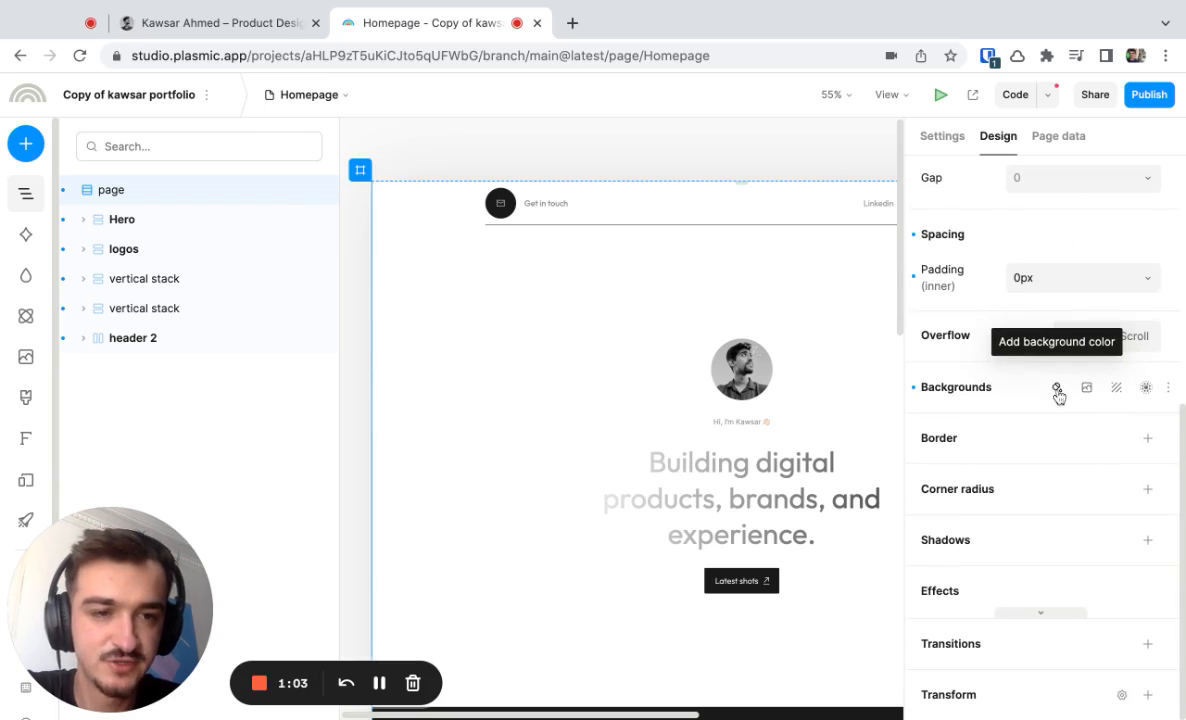
left_click(1056, 387)
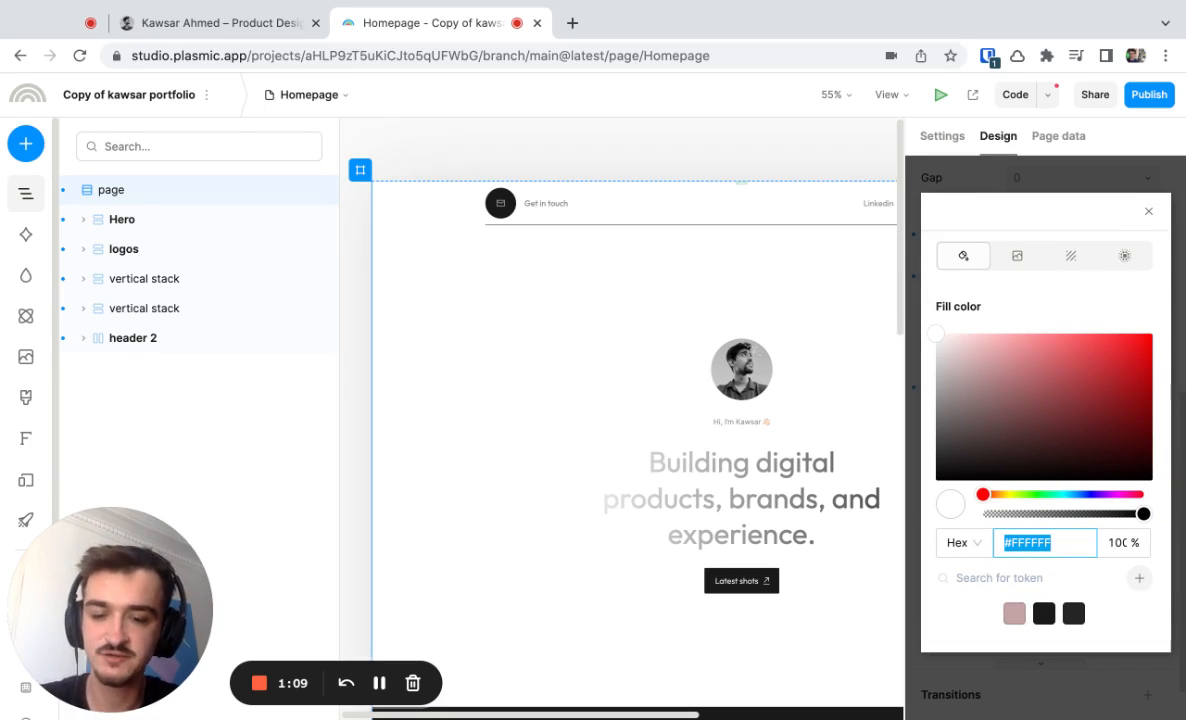
type("161616")
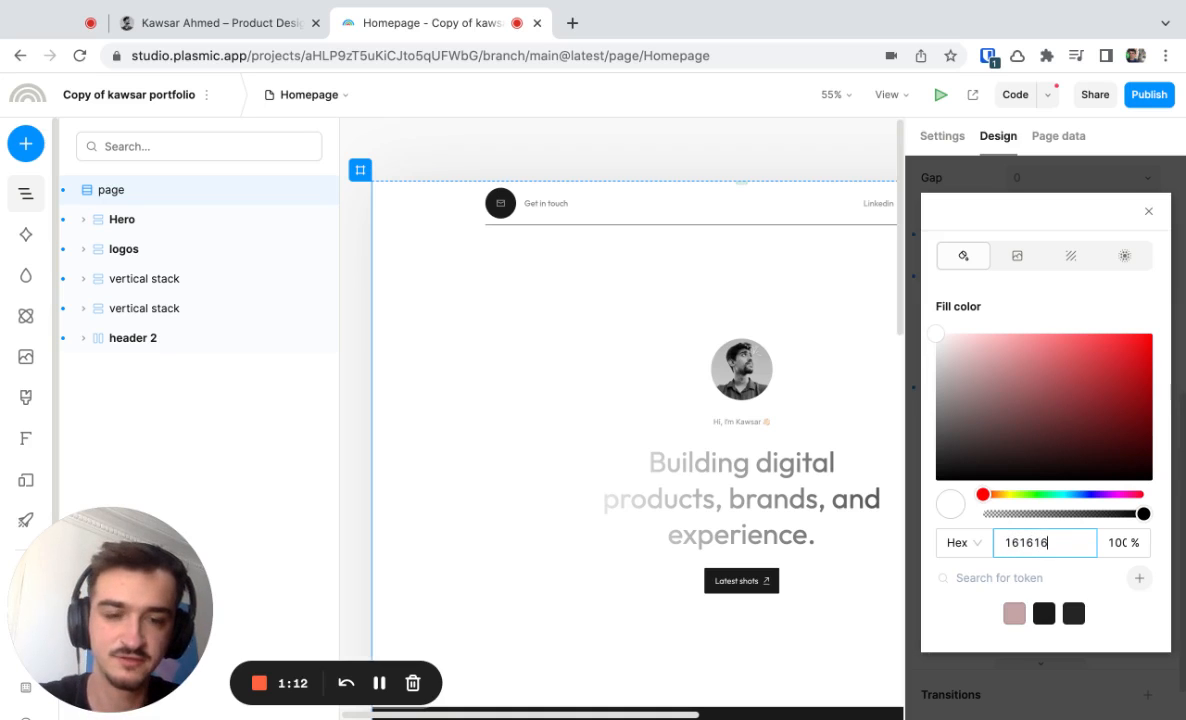
key("Return")
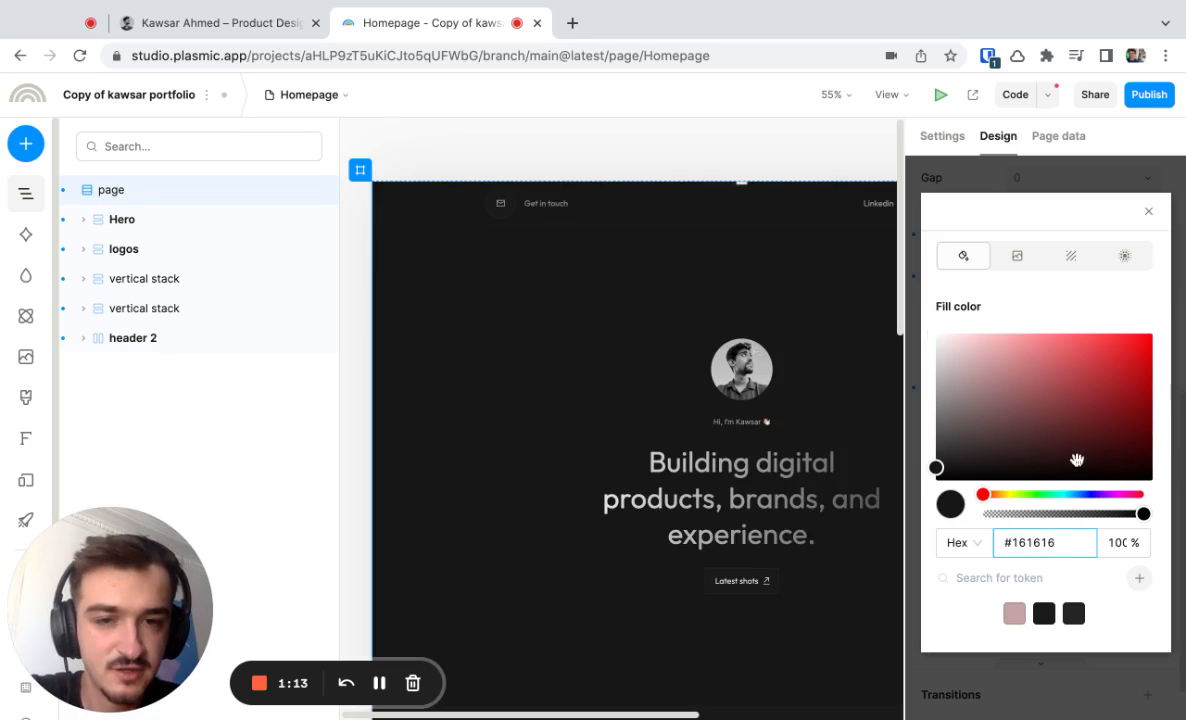
left_click(1150, 214)
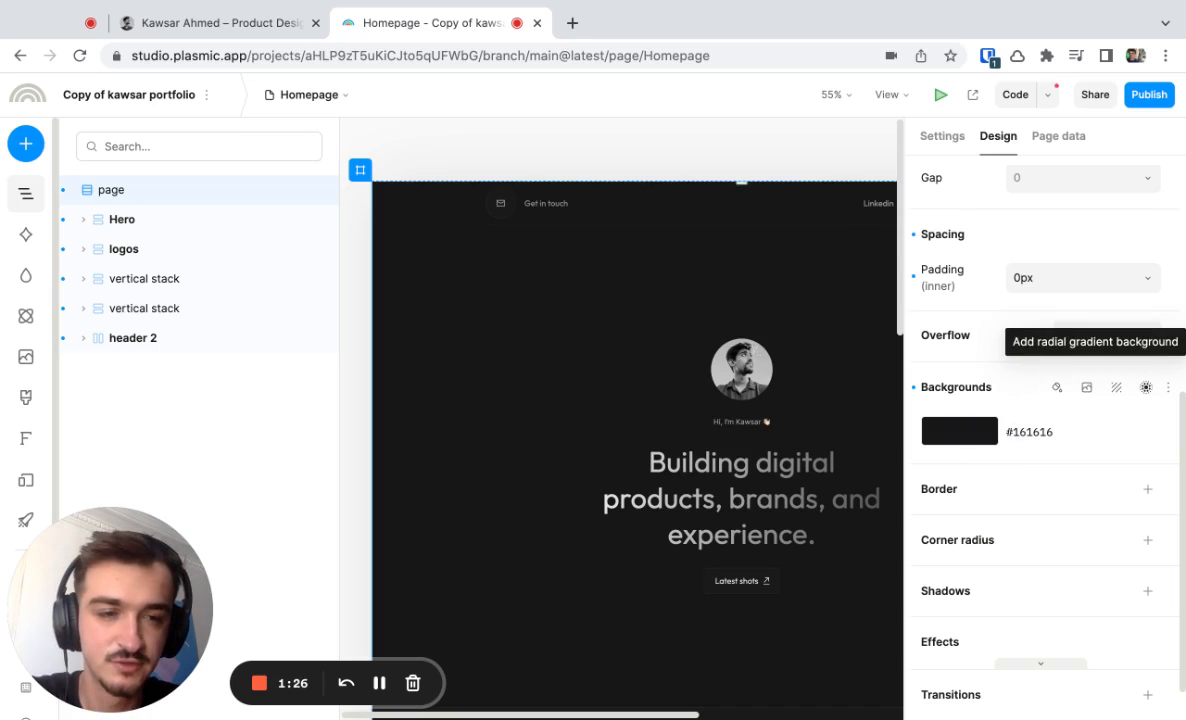
Add a radial gradient background to the page above the solid fill, keeping only its two default color stops.
left_click(1146, 387)
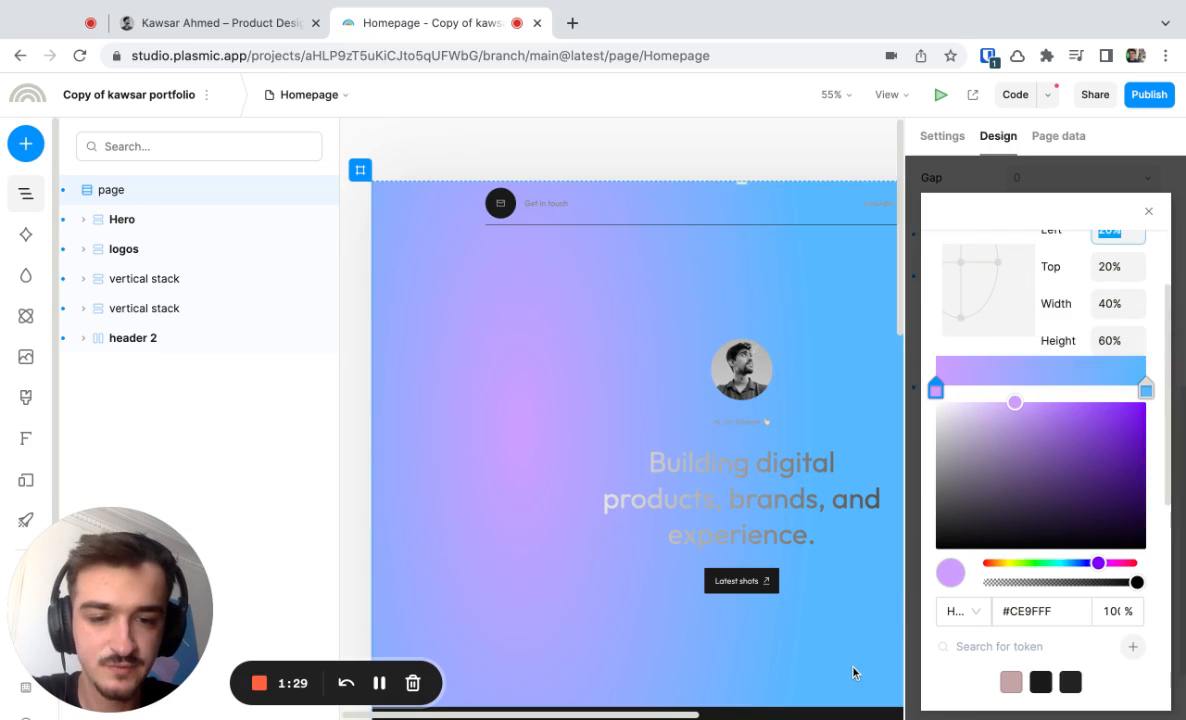
left_click(1089, 391)
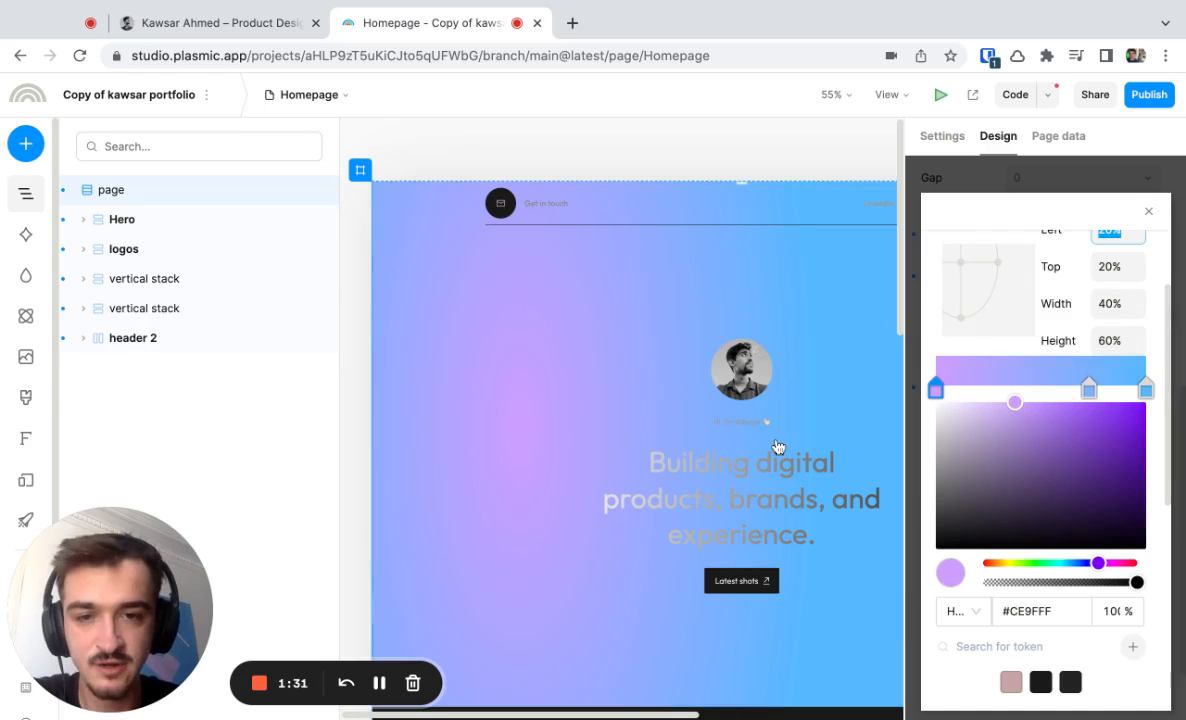
left_click(777, 446)
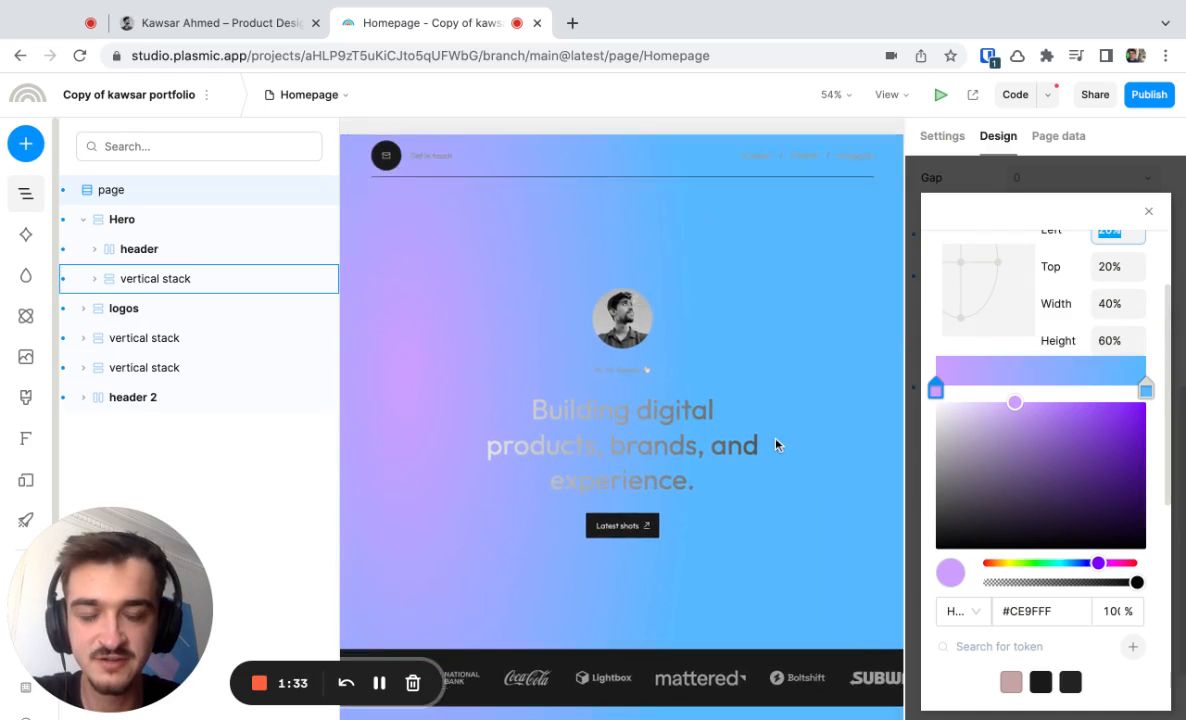
scroll(777, 446, "down", 2)
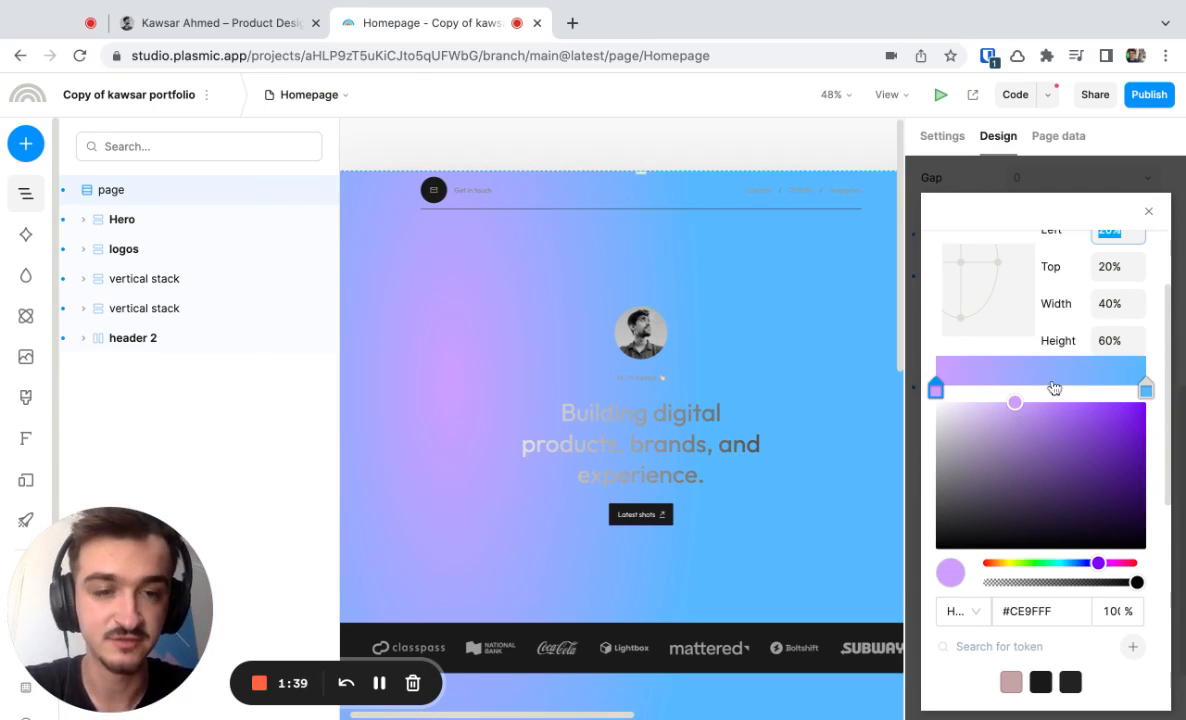
Center the radial gradient by setting both its left and top positions to 50%.
scroll(1094, 381, "up", 1)
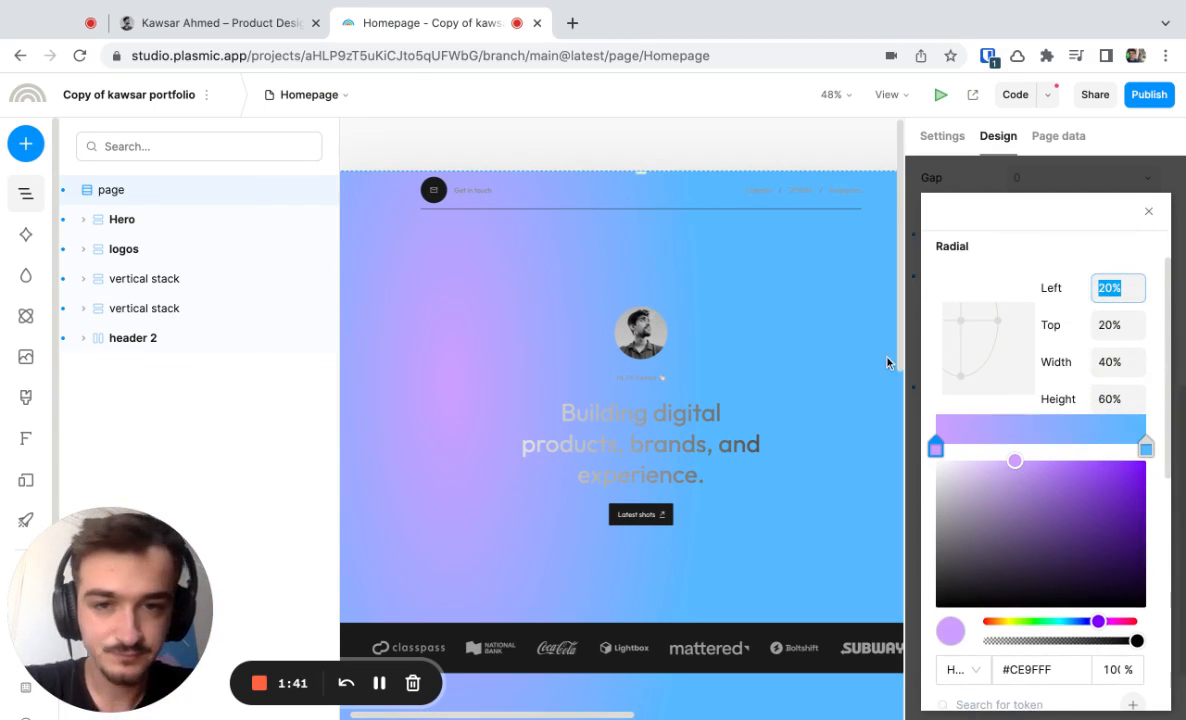
scroll(985, 380, "up", 1)
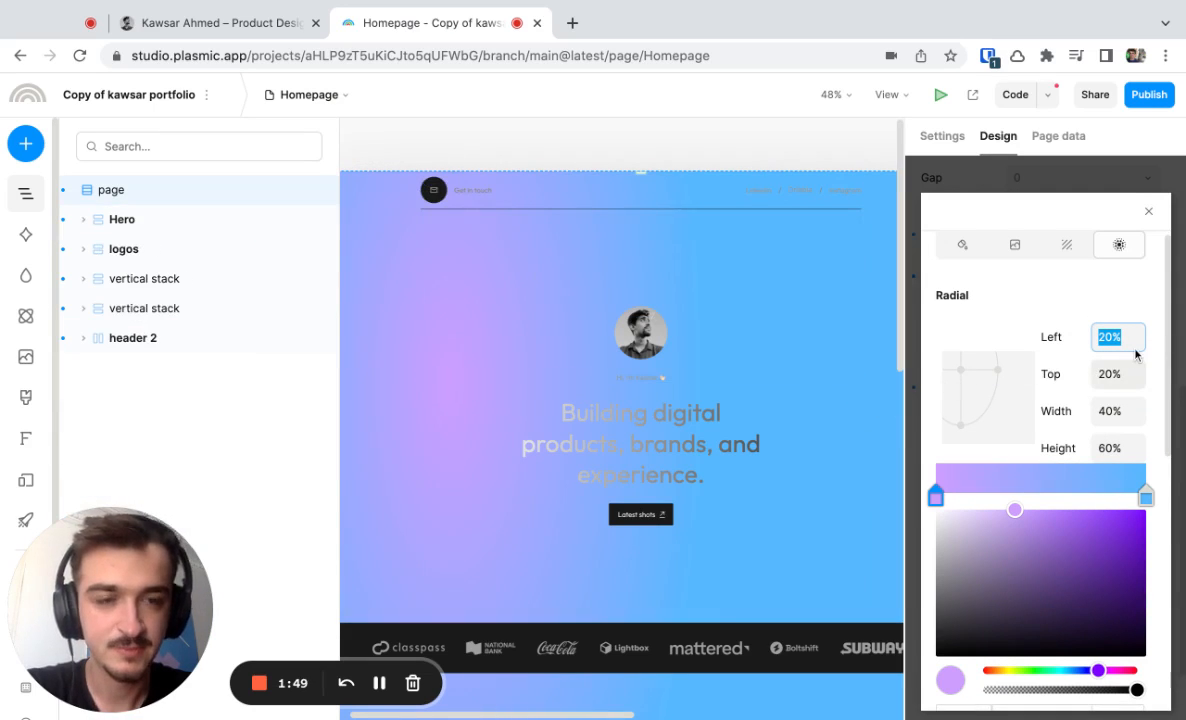
type("5")
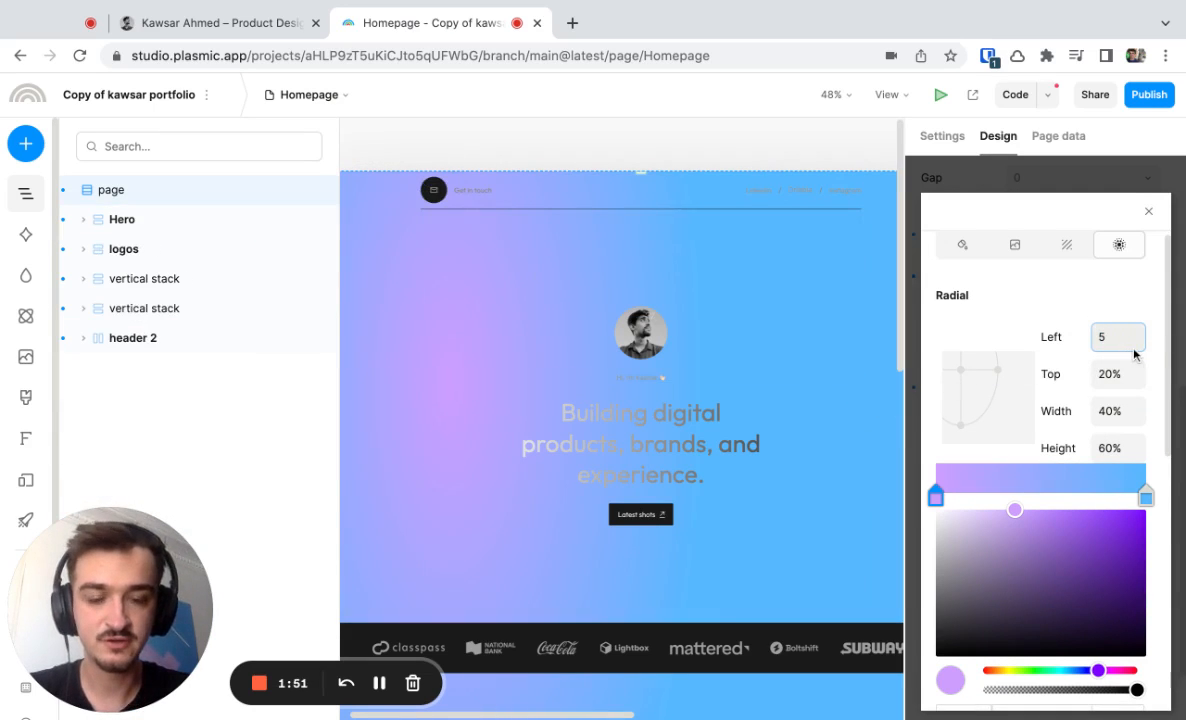
type("0")
key("Return")
left_click(1103, 374)
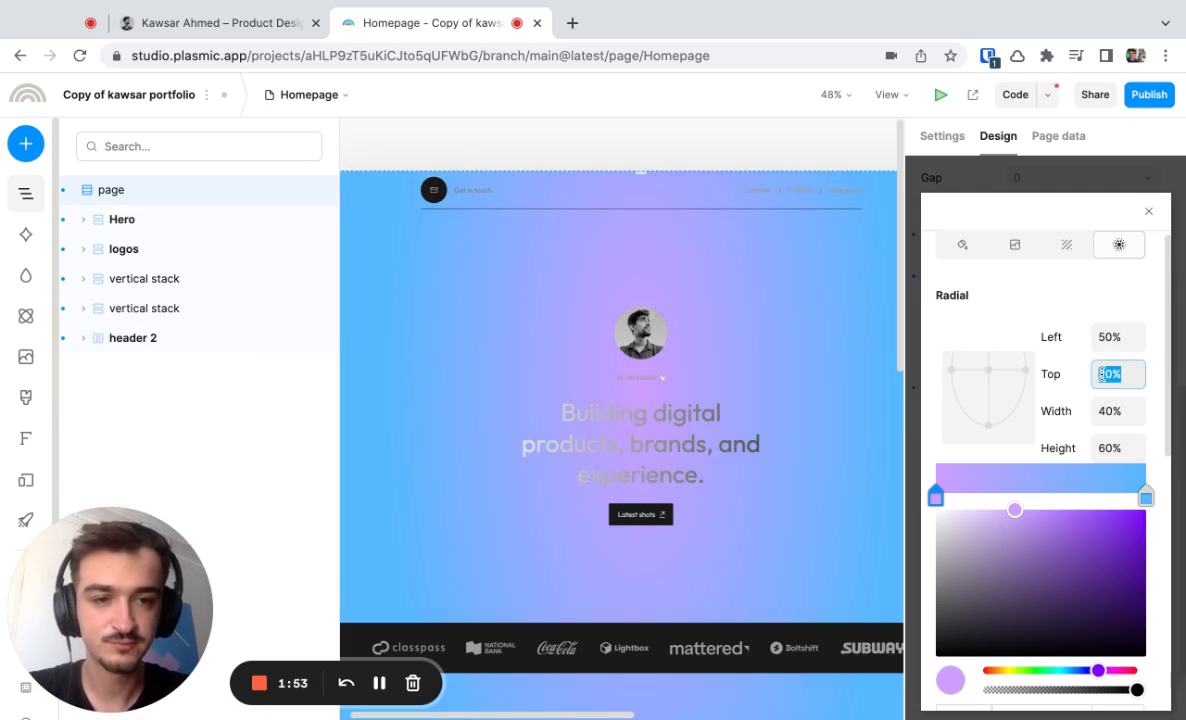
type("50")
key("Return")
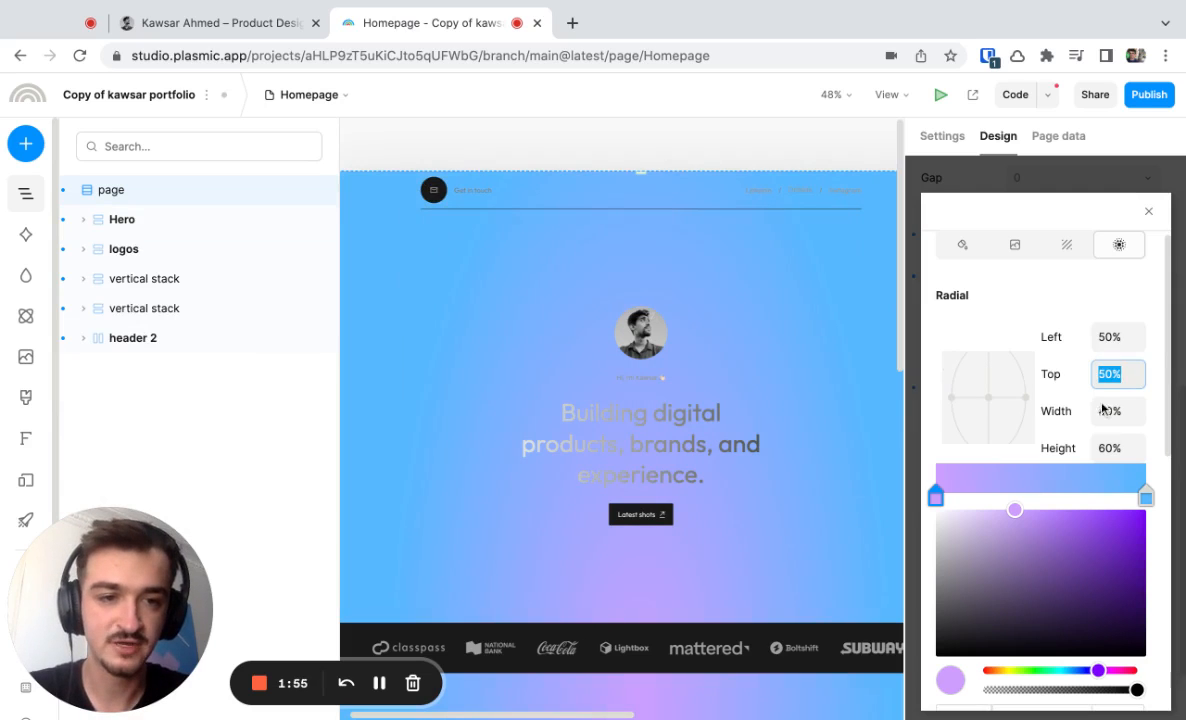
Set the radial gradient's width and height to 50% each.
left_click(1103, 408)
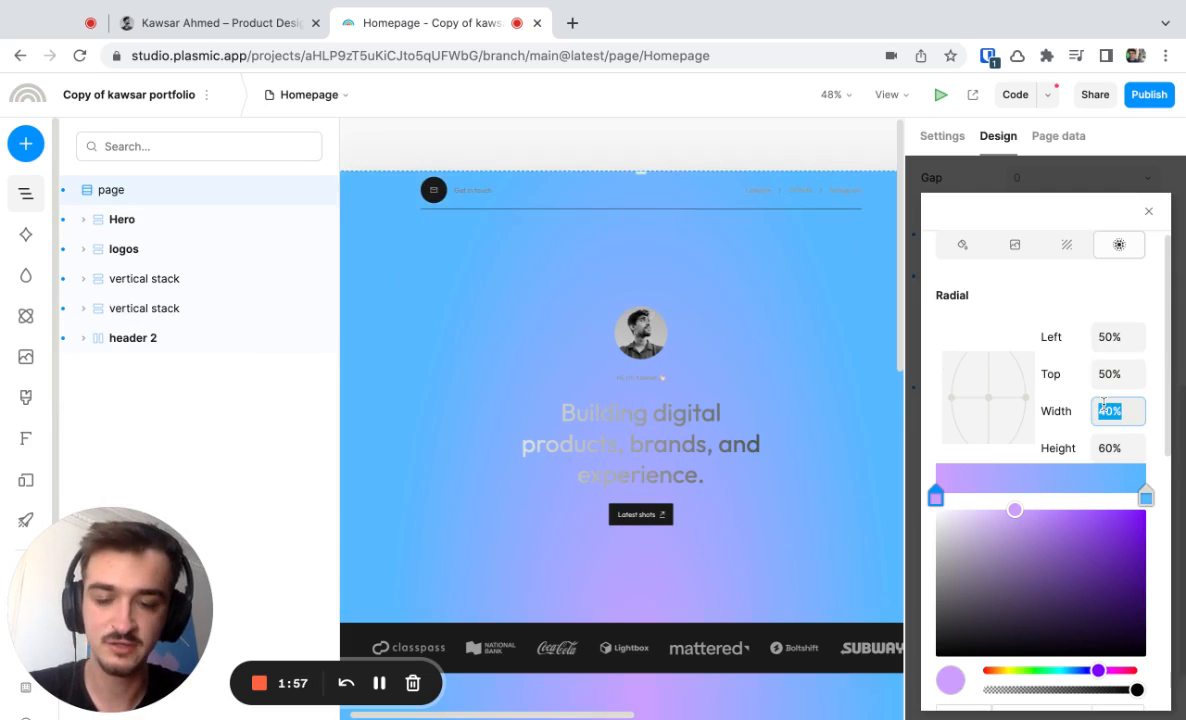
type("50")
key("Return")
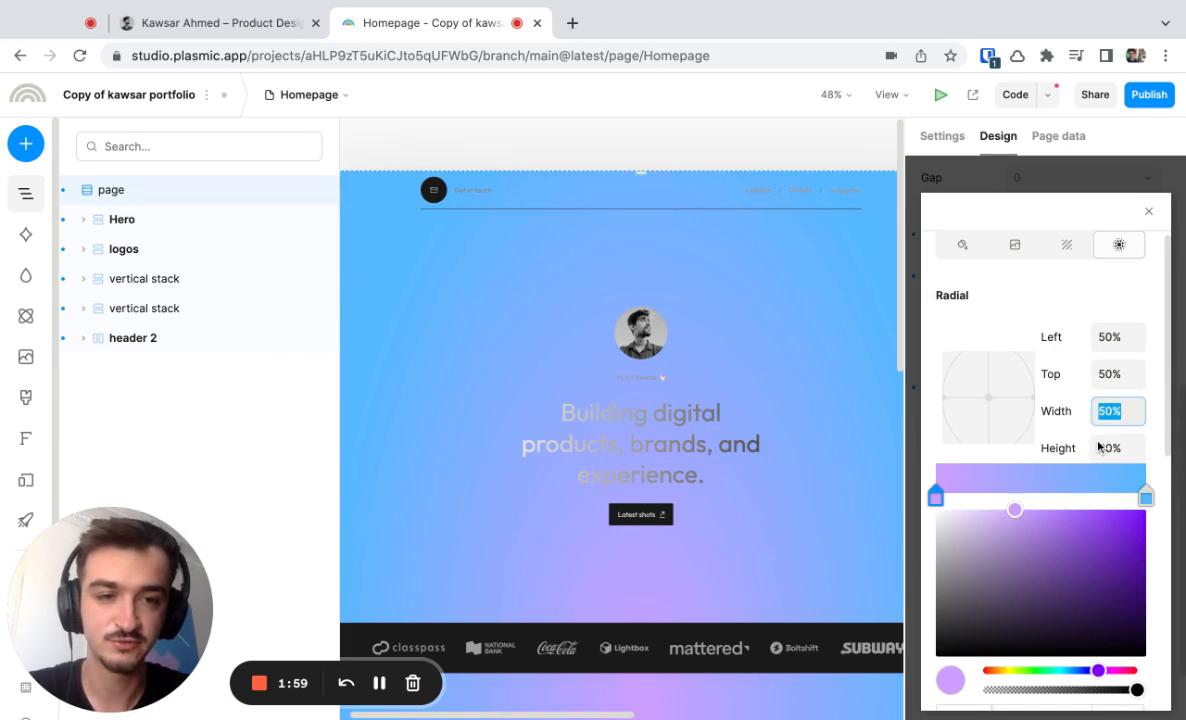
left_click(1102, 449)
type("5")
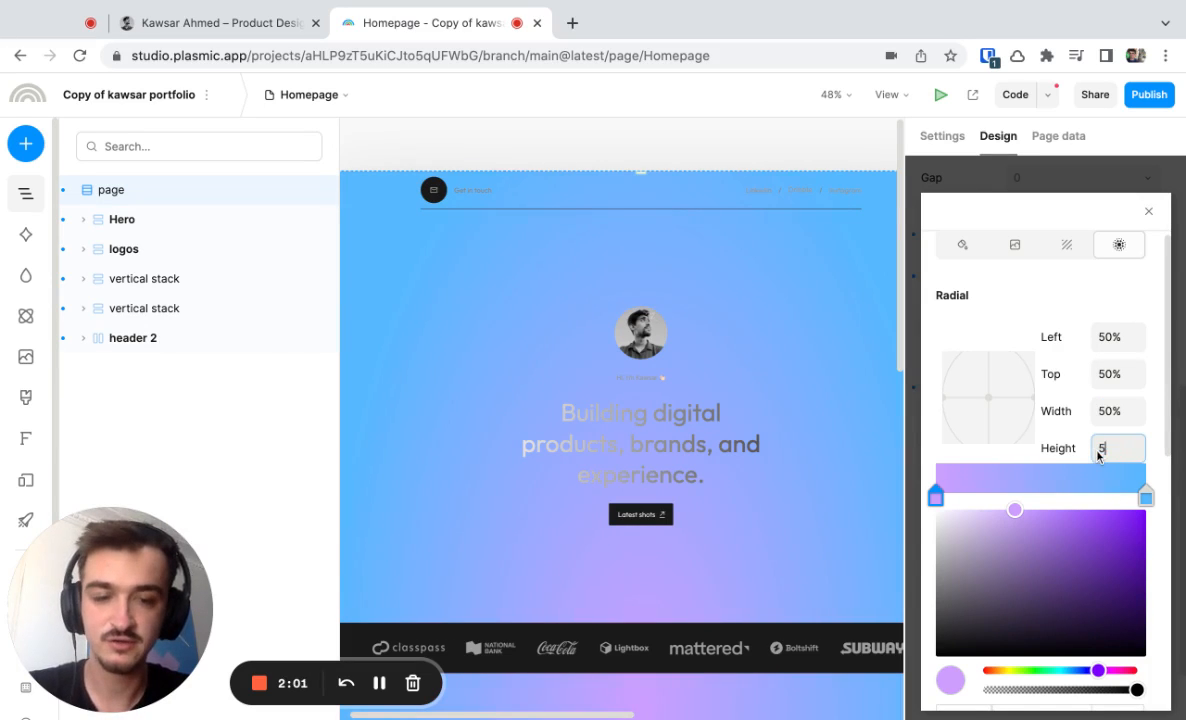
key("Return")
Set the custom size width of the radial gradient background to 20px.
scroll(1106, 389, "down", 1)
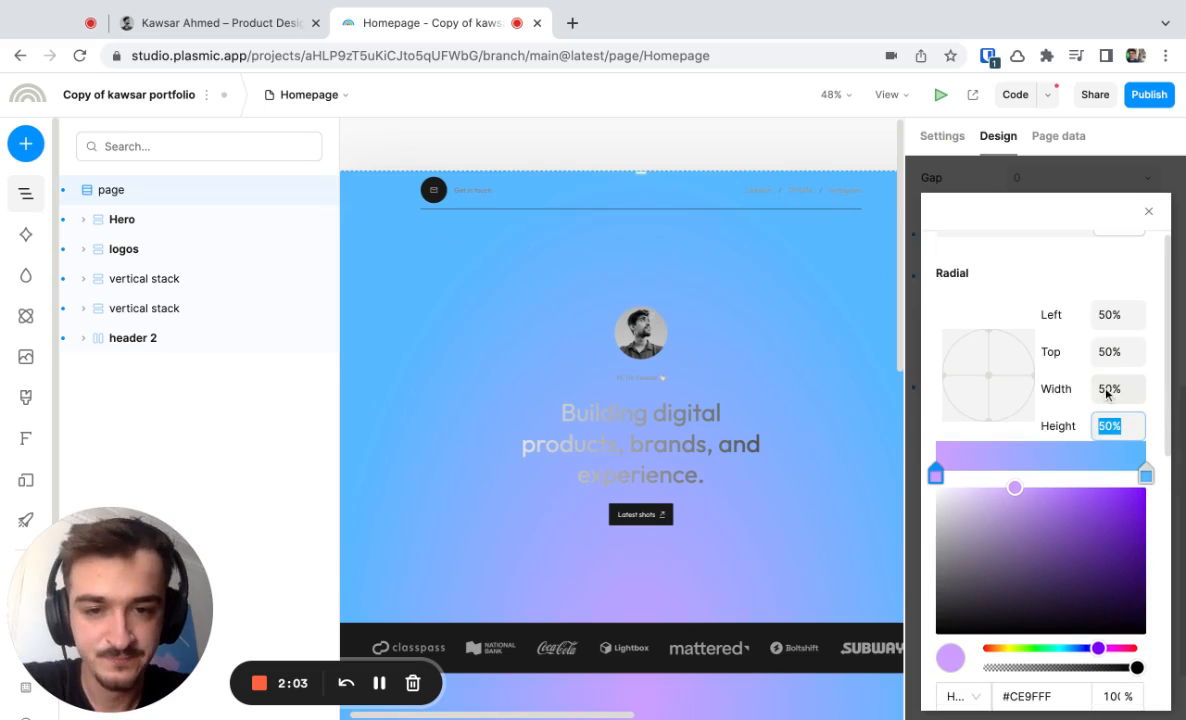
scroll(1102, 394, "down", 5)
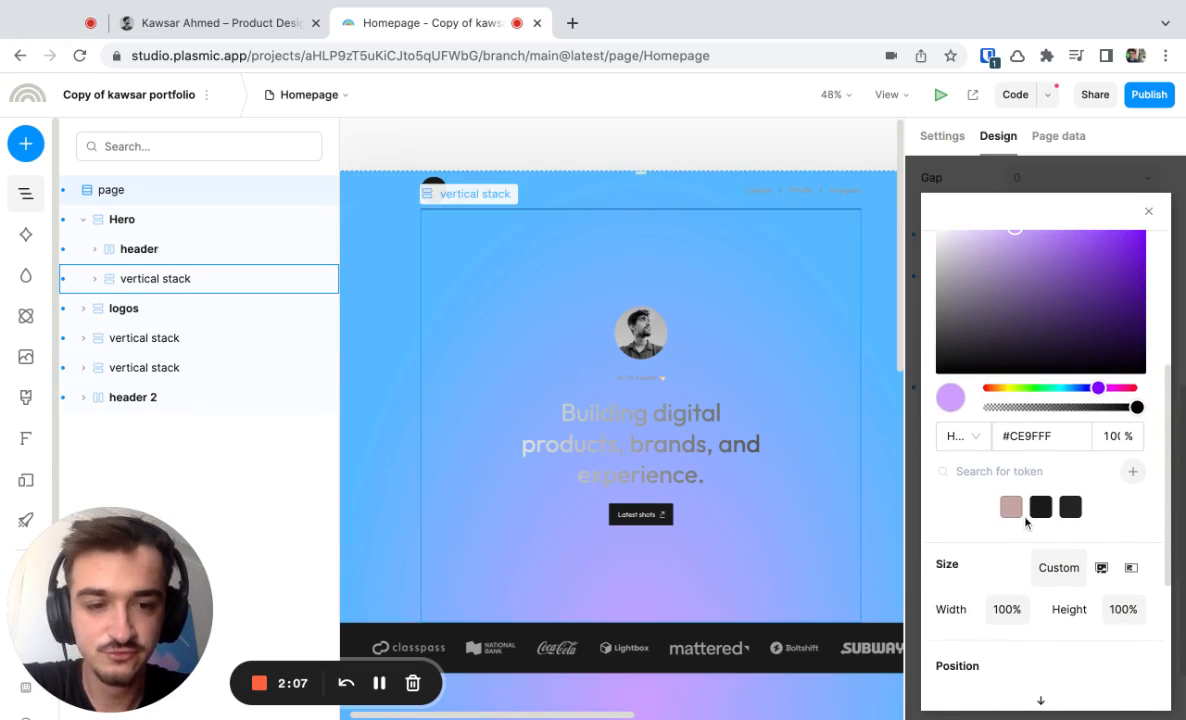
scroll(1030, 522, "down", 2)
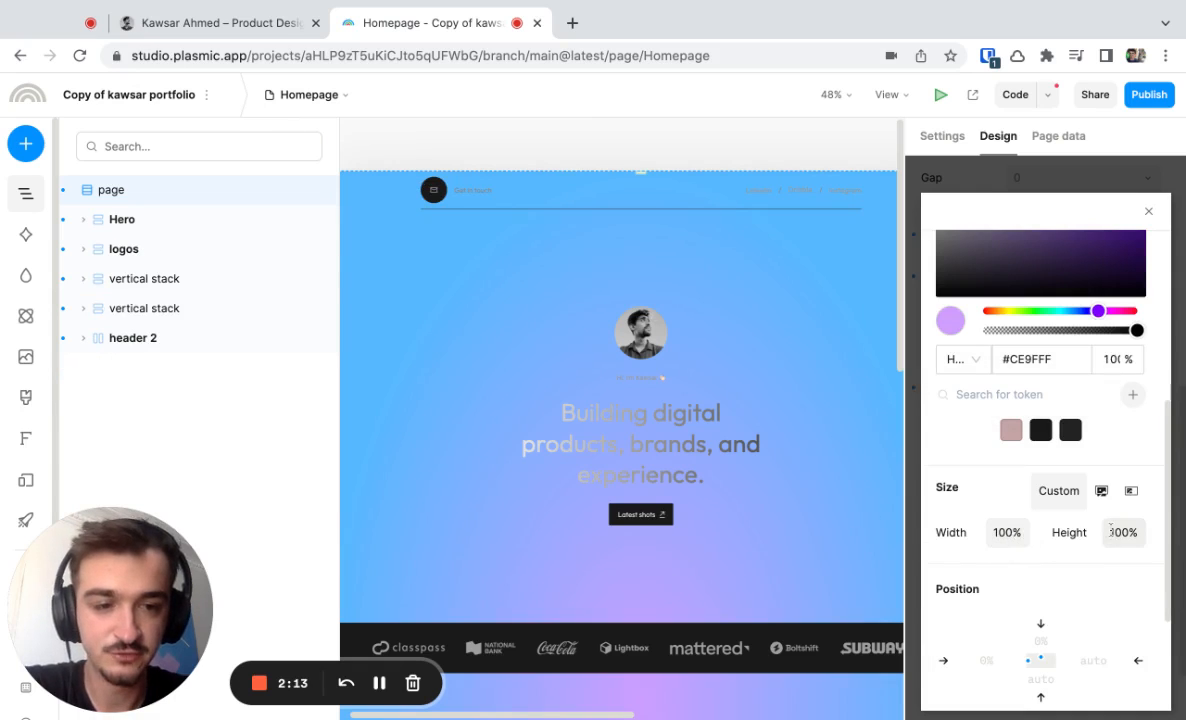
scroll(775, 506, "down", 3)
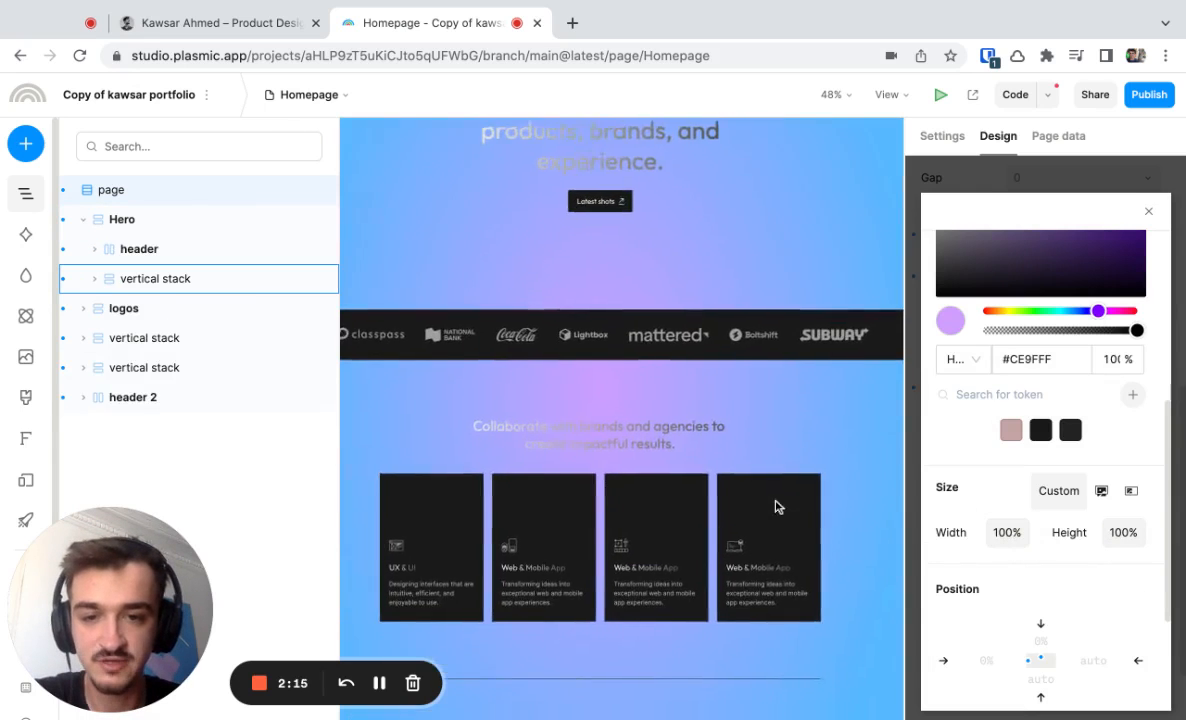
scroll(775, 506, "up", 3)
left_click(1005, 533)
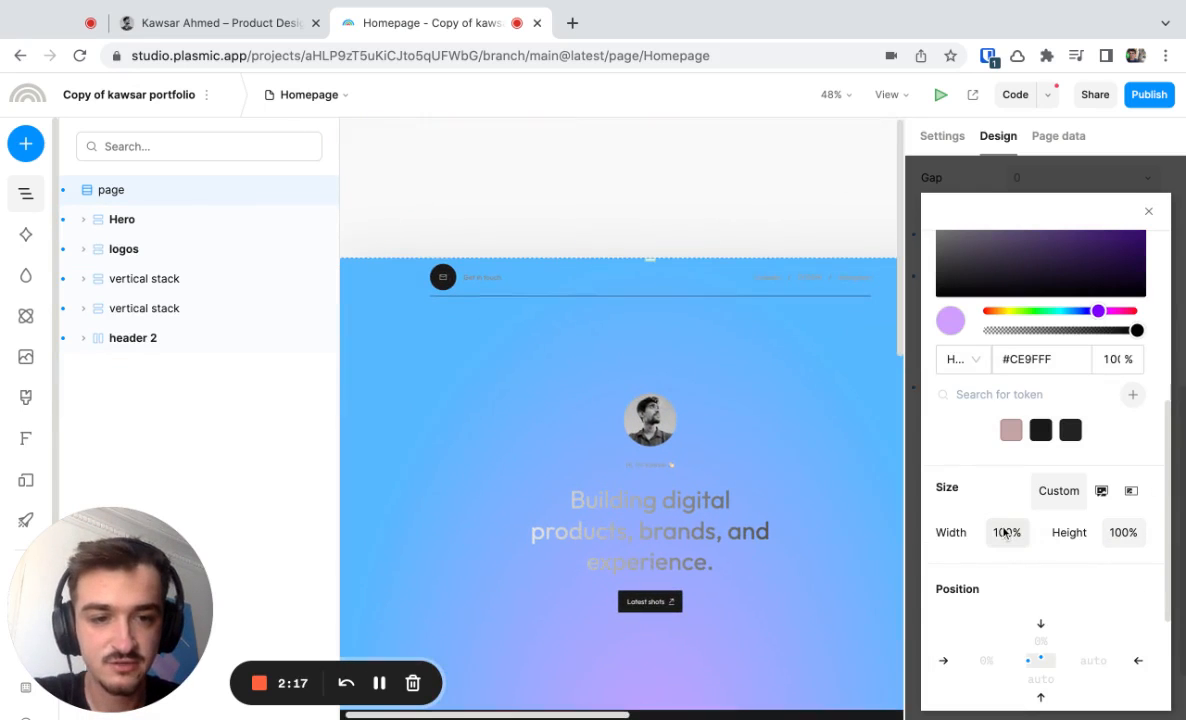
type("20p")
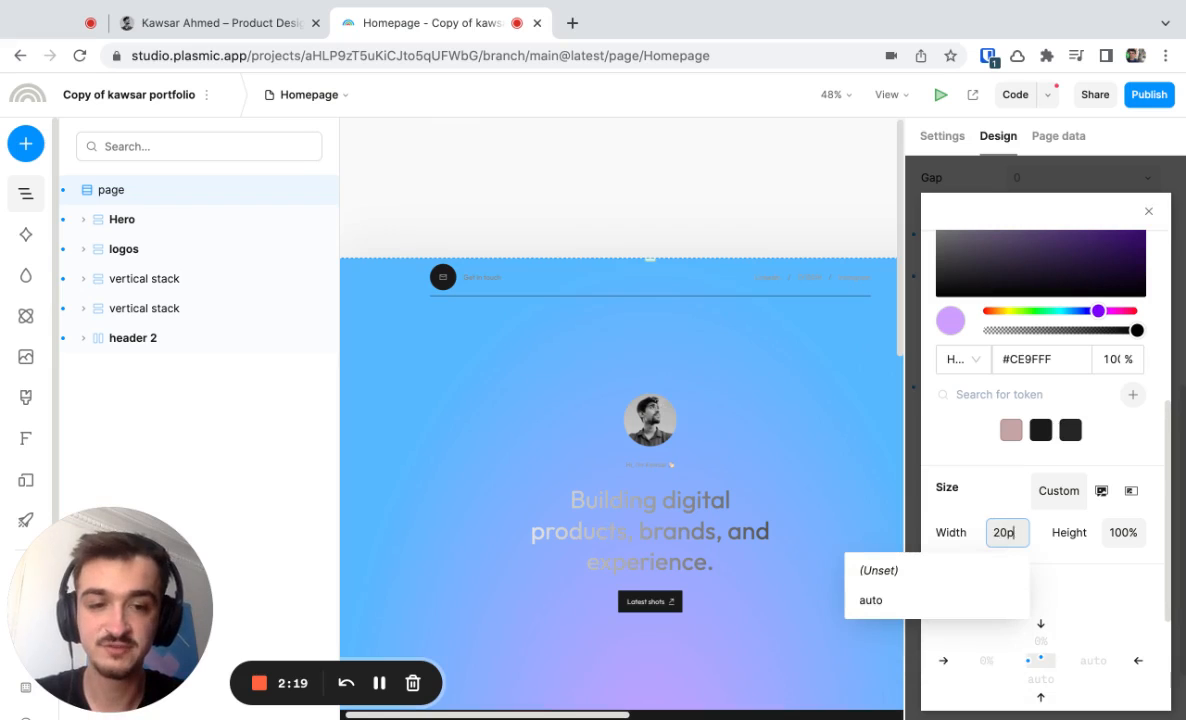
type("x")
key("Return")
Set the custom size height of the radial gradient background to 20px.
left_click(1121, 533)
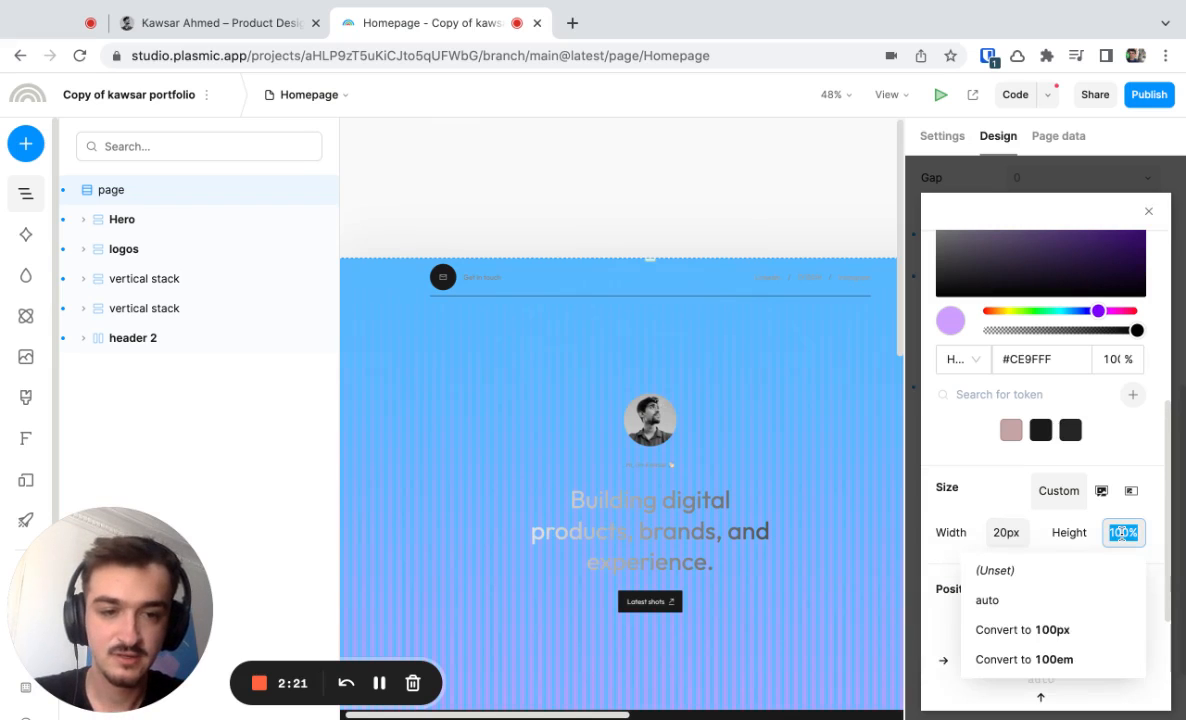
type("3")
key("BackSpace")
type("20")
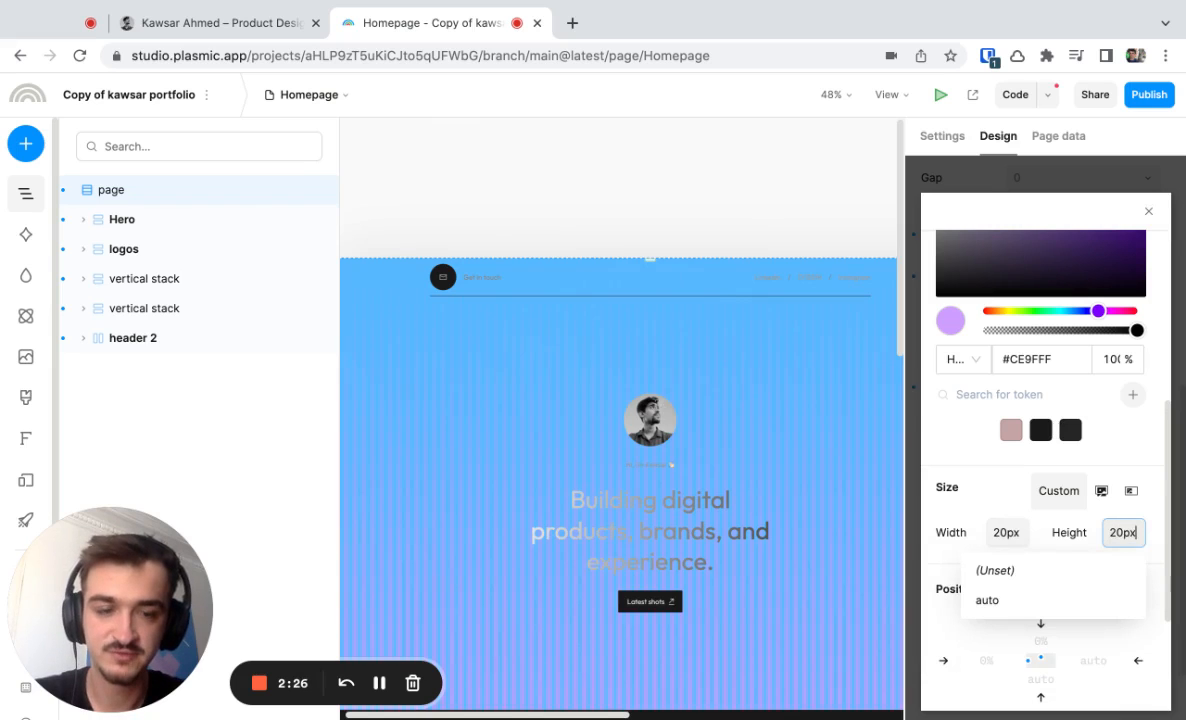
key("Return")
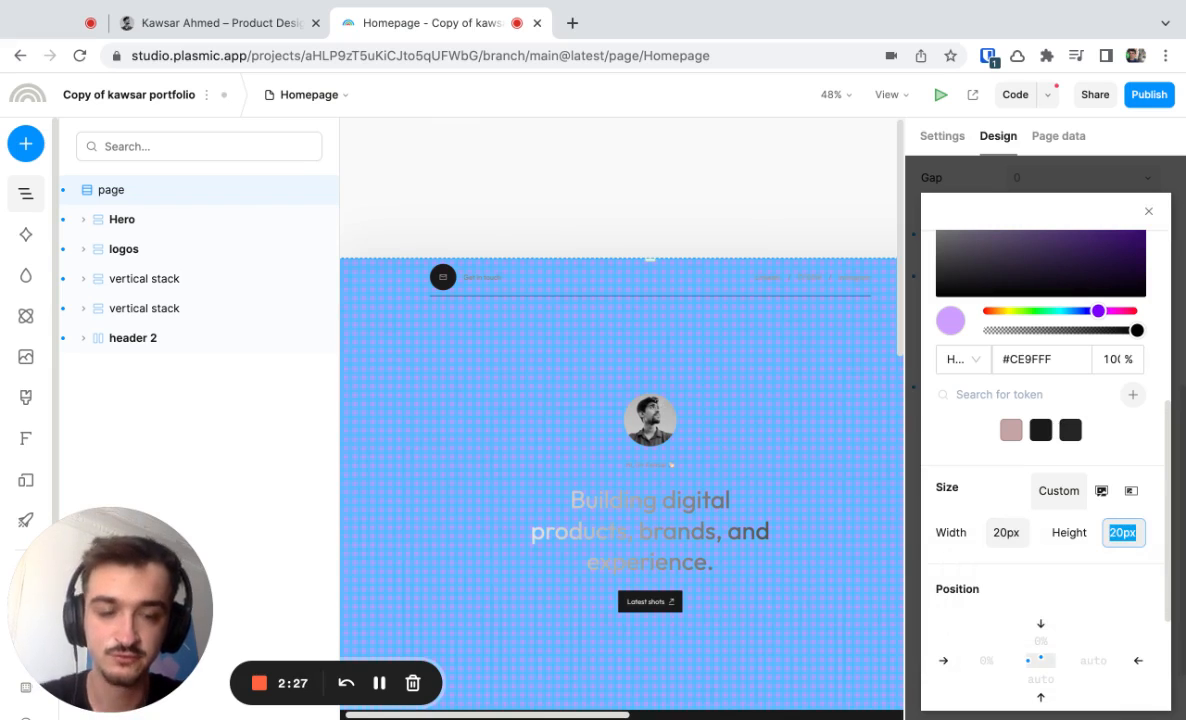
Try repeating the gradient background only horizontally, and restore the repeat in both directions.
scroll(1080, 556, "down", 3)
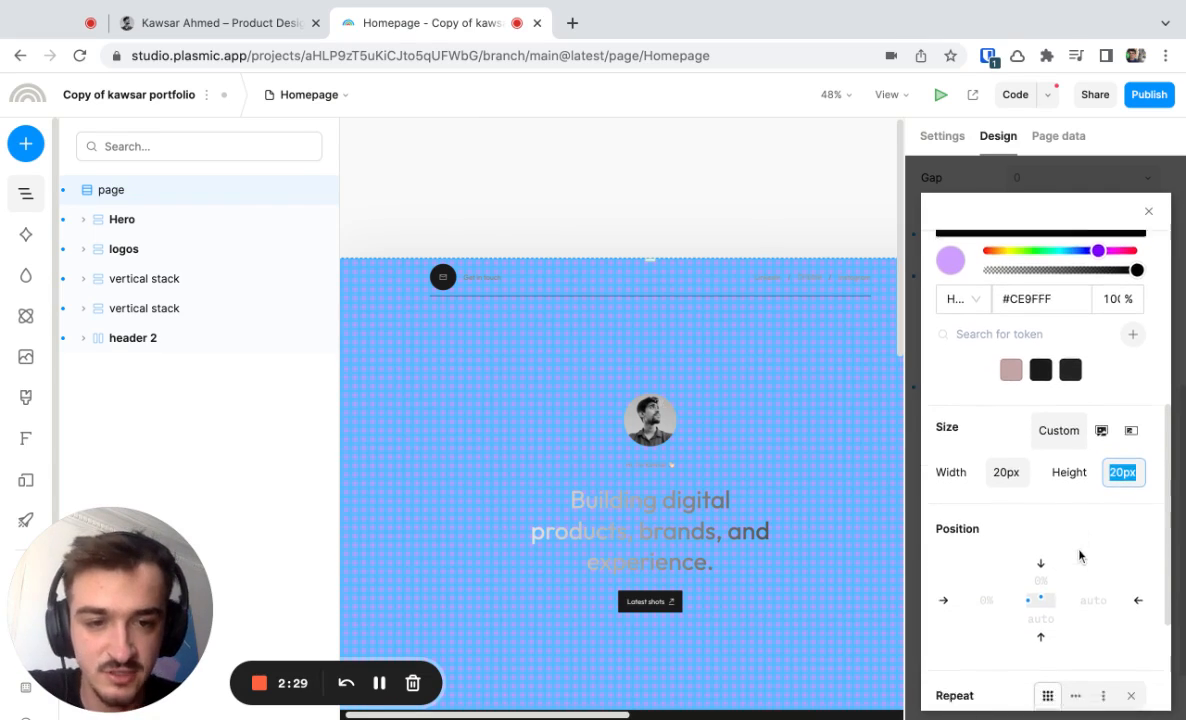
scroll(1080, 556, "down", 3)
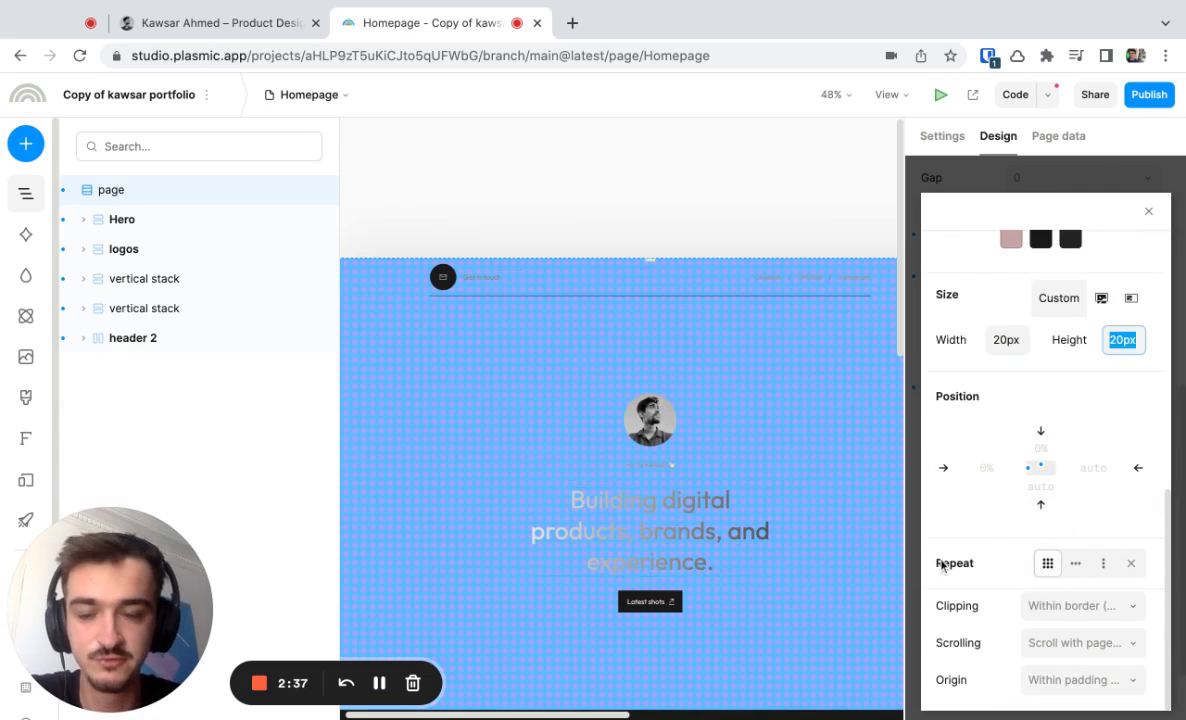
left_click(1080, 566)
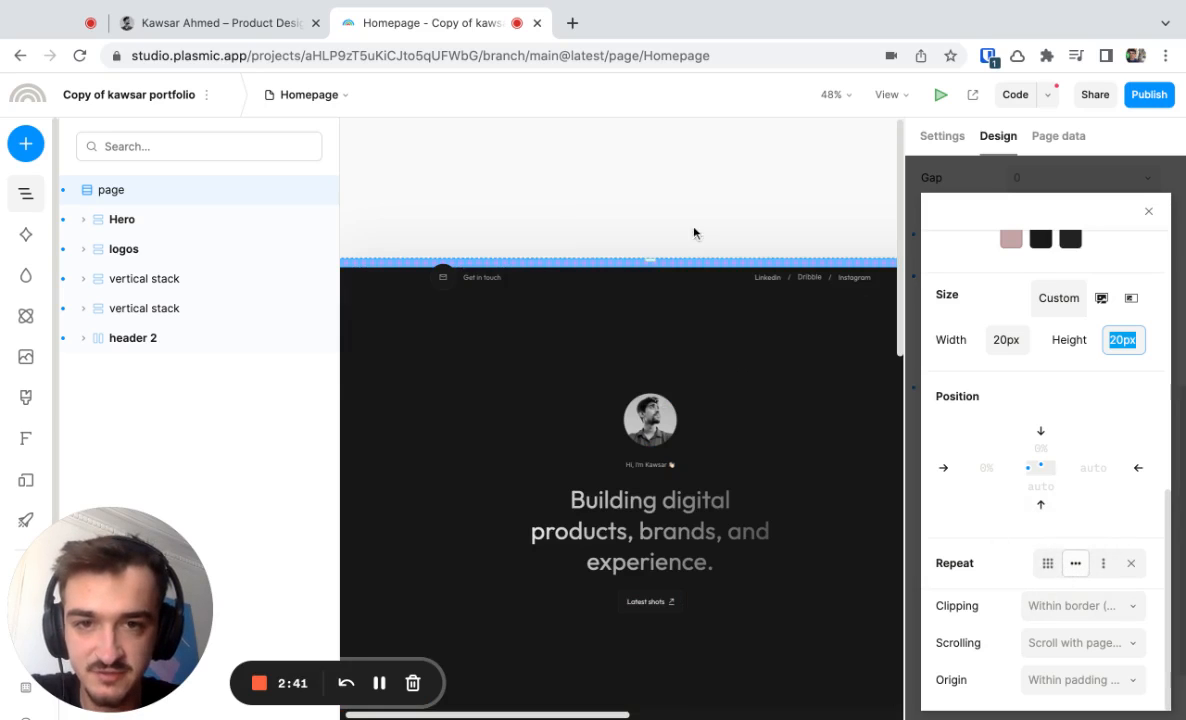
scroll(540, 262, "left", 2)
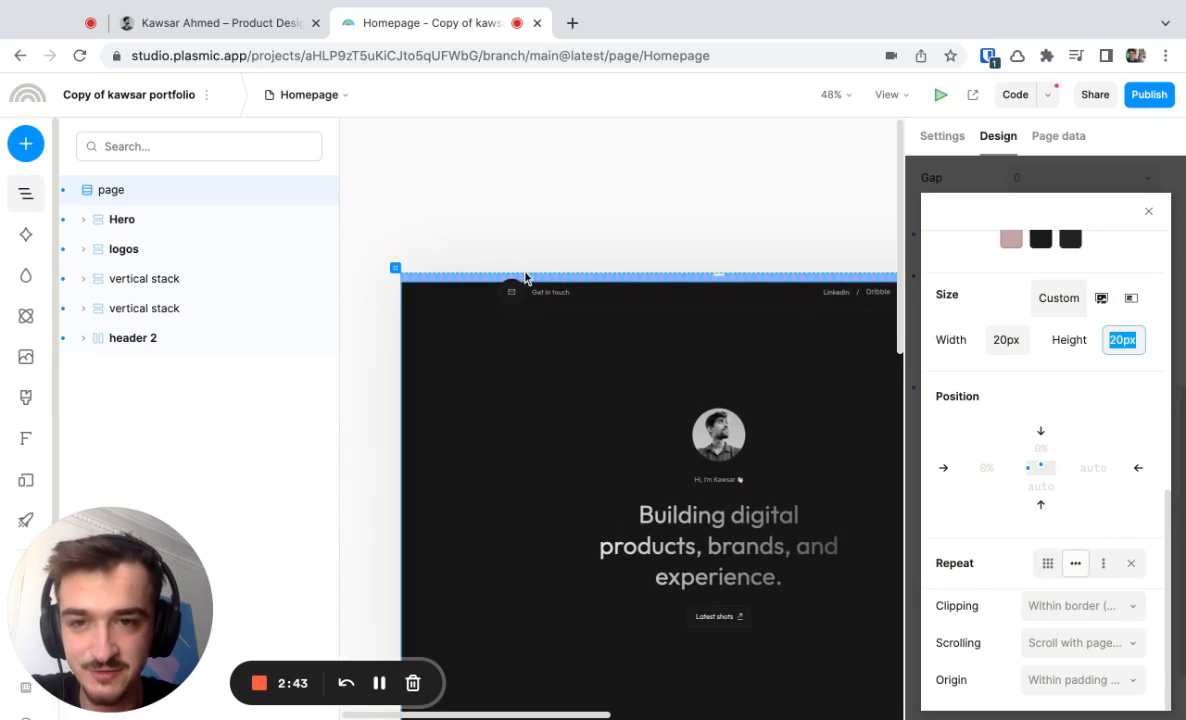
left_click(1047, 565)
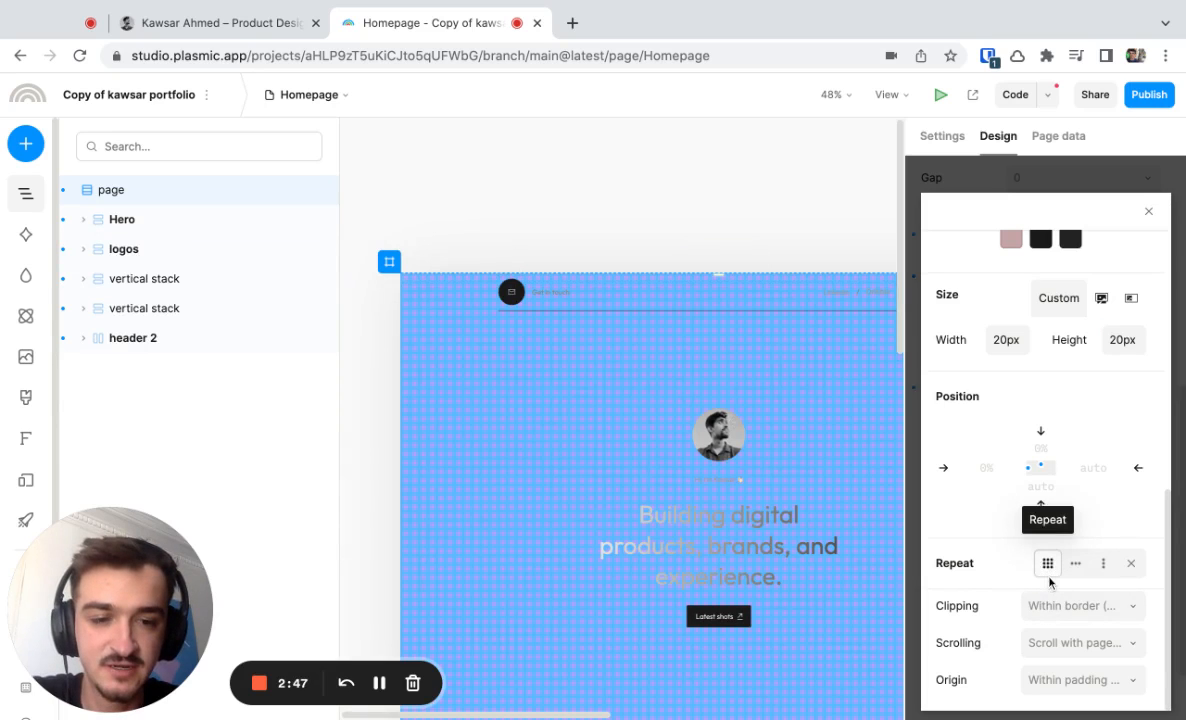
Set the first color stop of the radial gradient to #3D3D3D.
scroll(1050, 583, "up", 4)
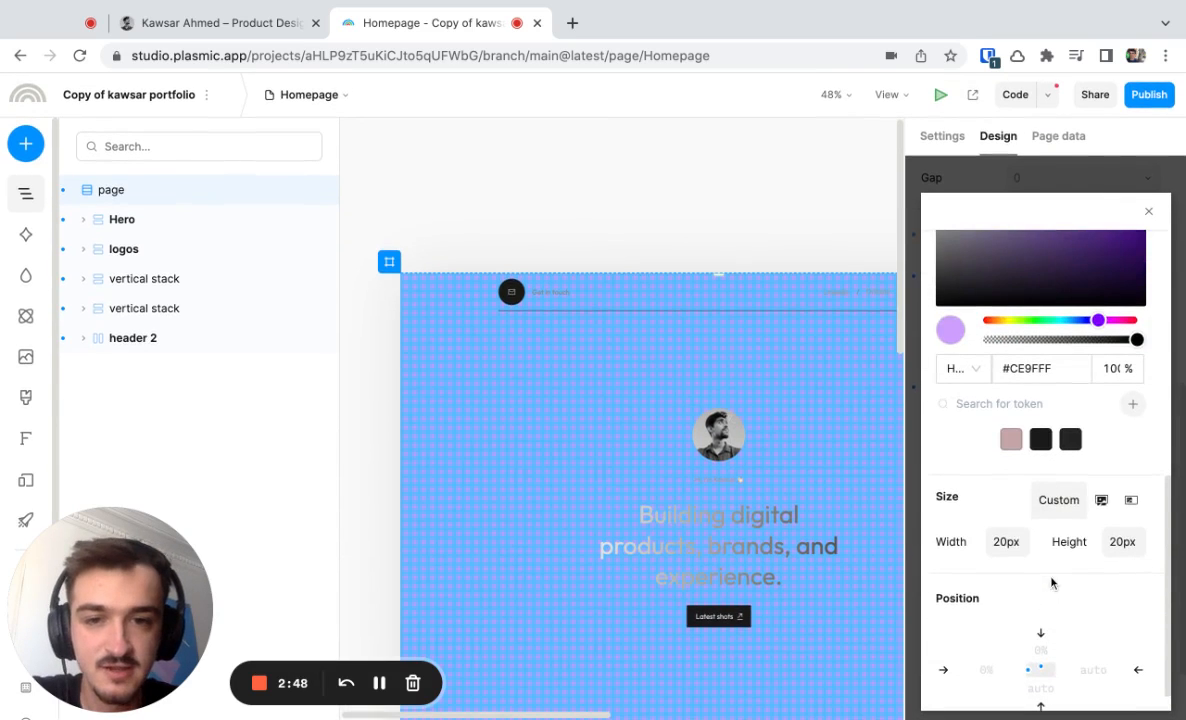
scroll(540, 432, "up", 5)
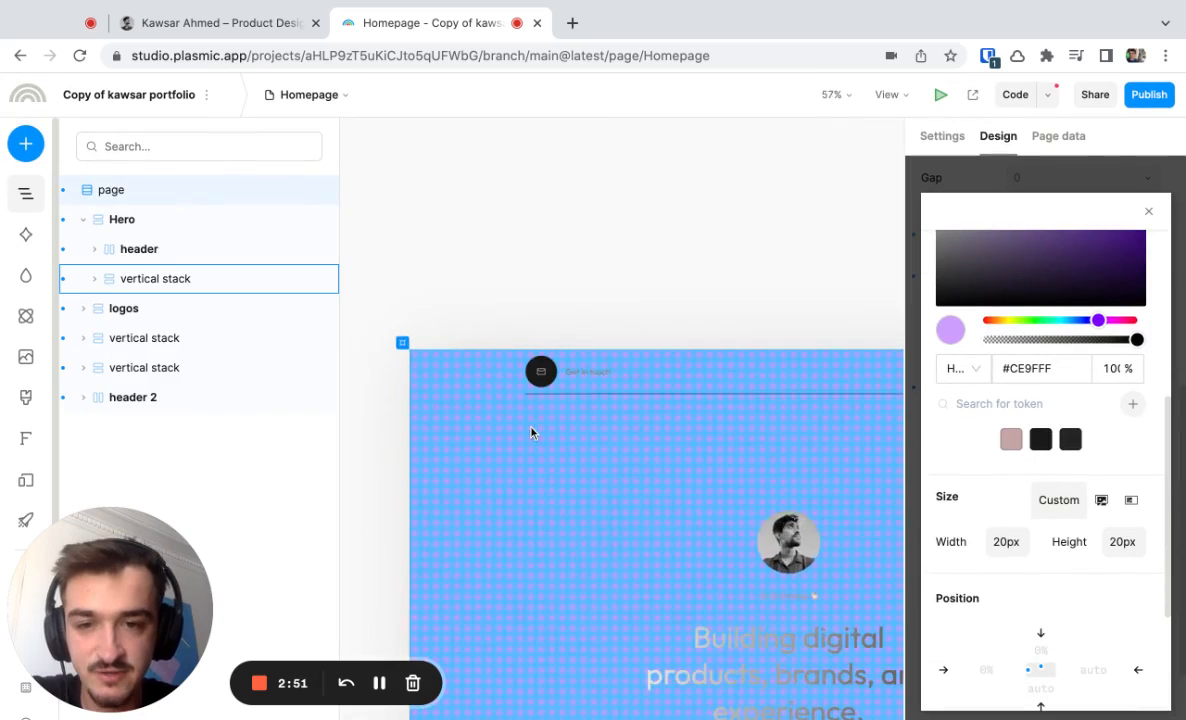
scroll(1068, 495, "up", 4)
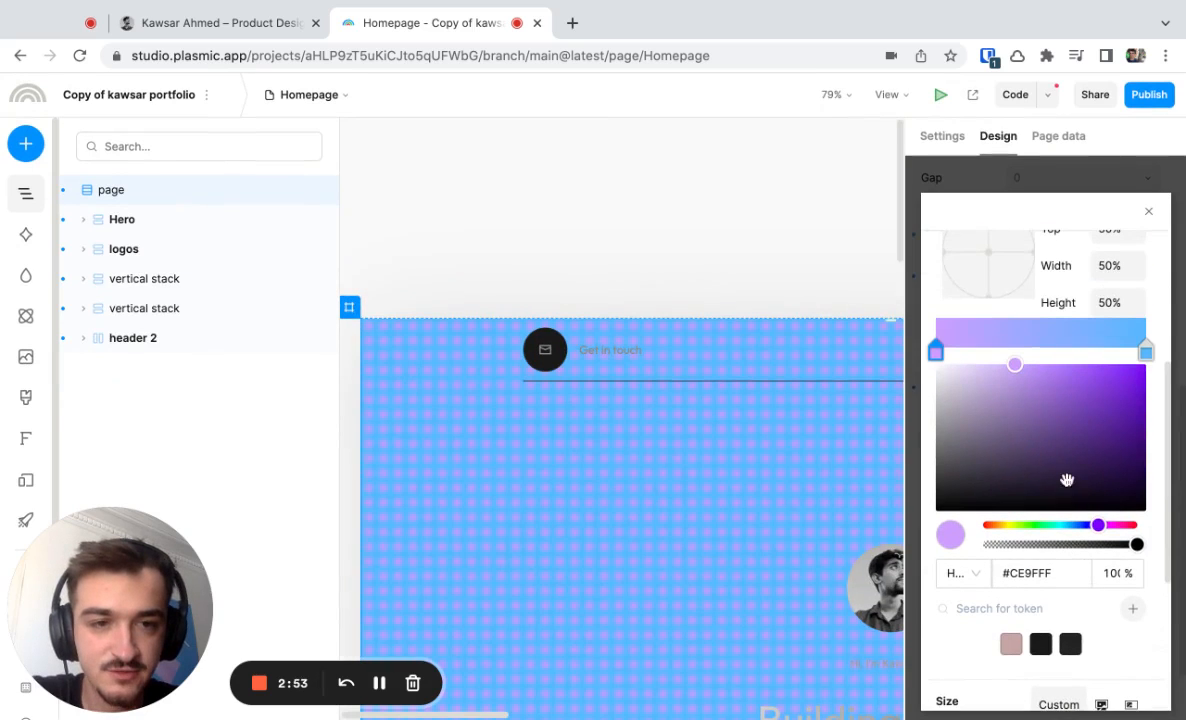
scroll(940, 352, "down", 8)
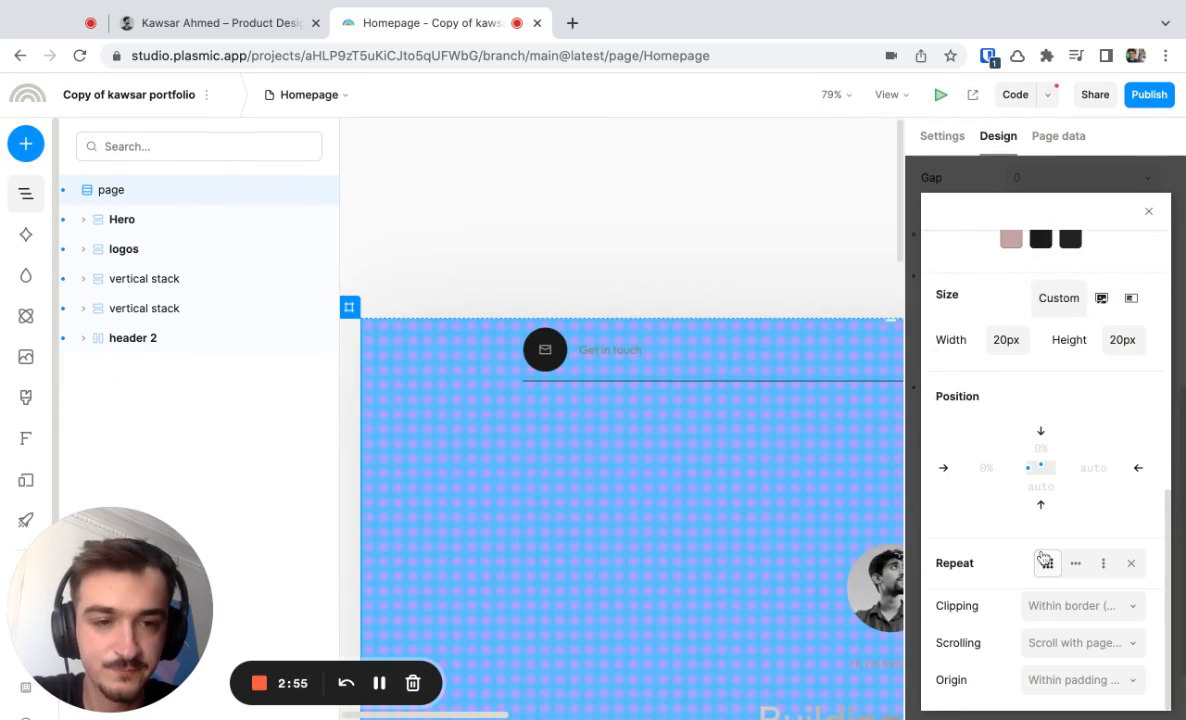
scroll(970, 400, "up", 4)
scroll(971, 454, "up", 6)
scroll(955, 490, "down", 1)
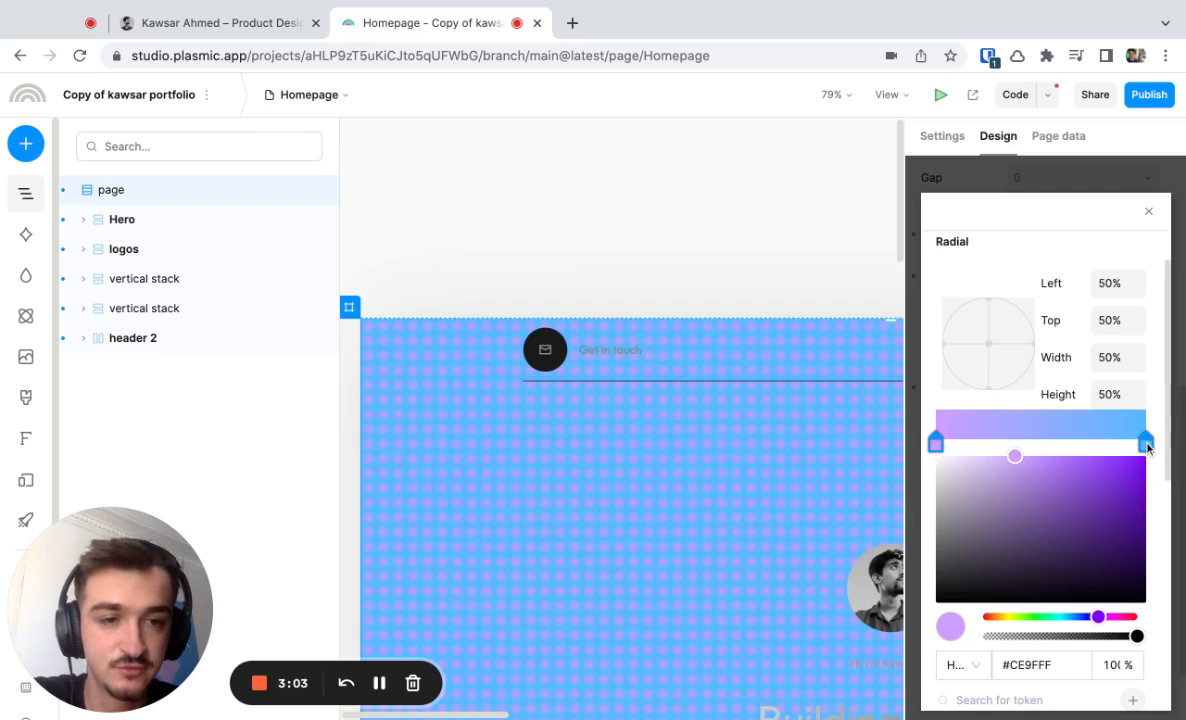
left_click(1027, 667)
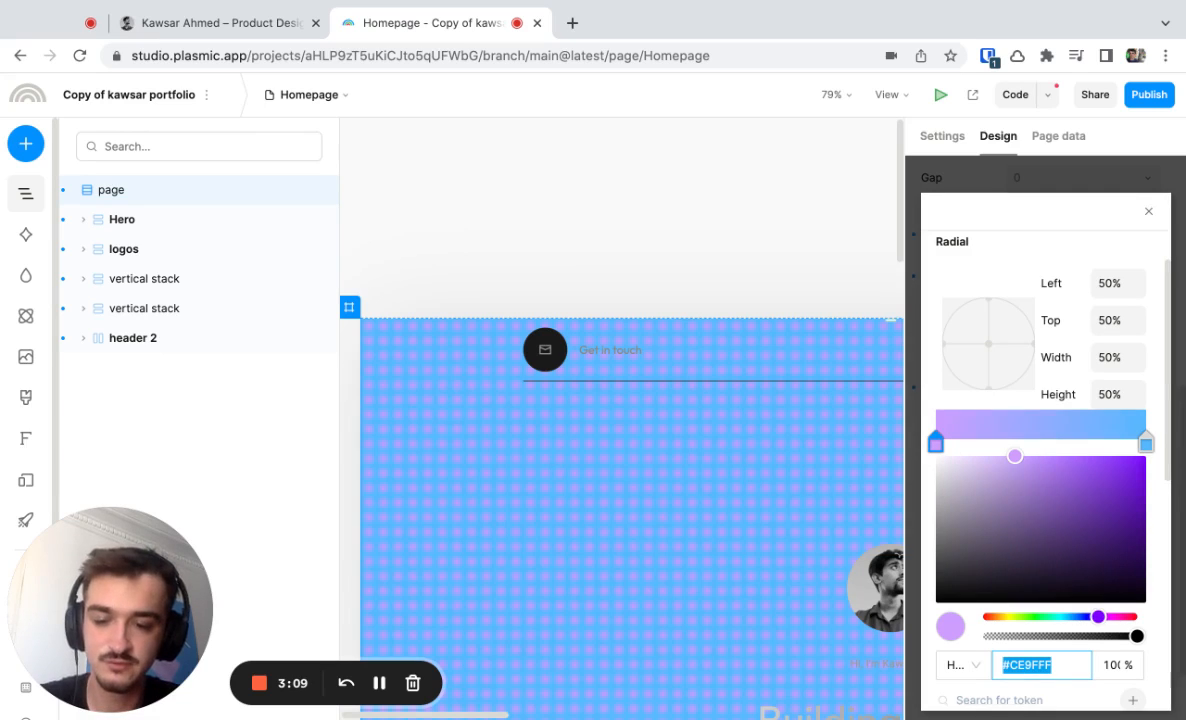
type("3D")
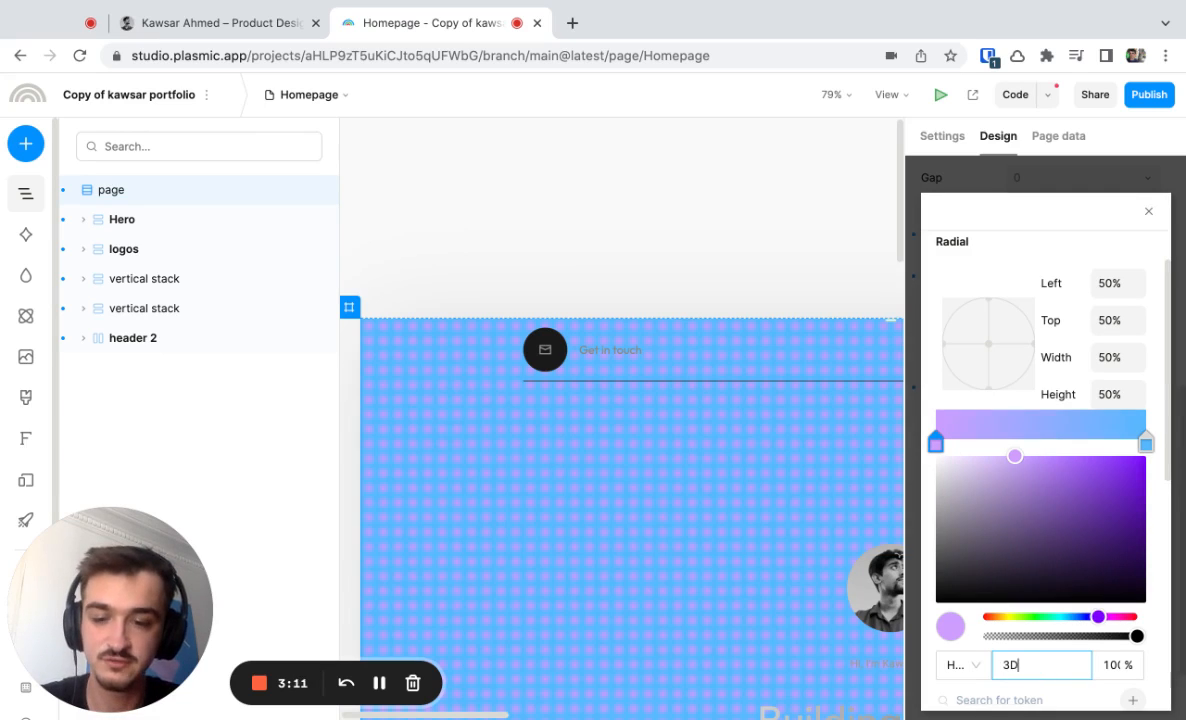
type("3D3D")
key("Return")
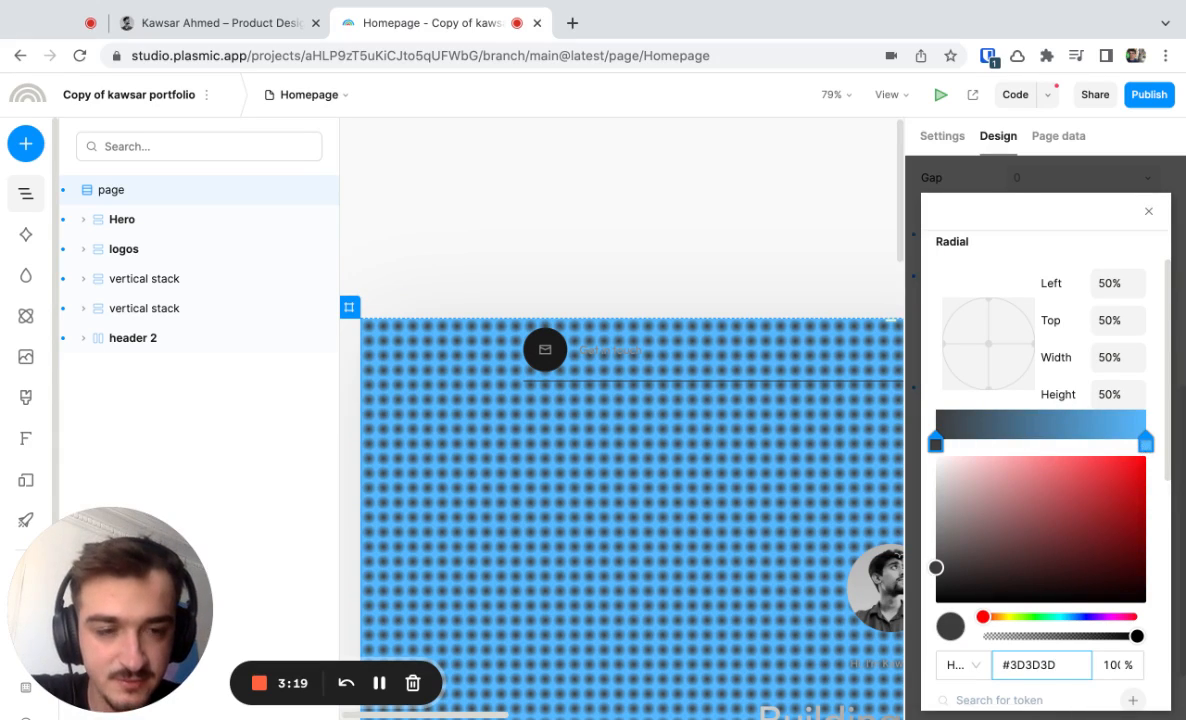
Change the radial gradient's end color stop to the near-white #F9F9F9 with 0% opacity.
left_click(1146, 441)
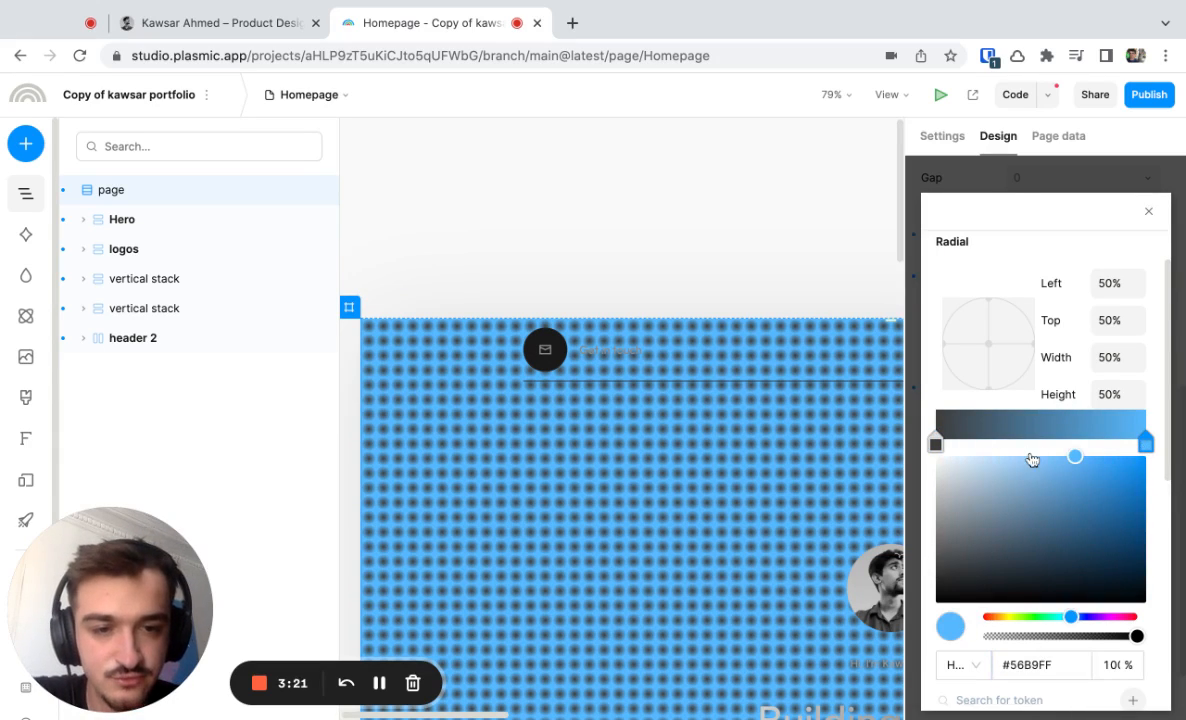
left_click(1075, 457)
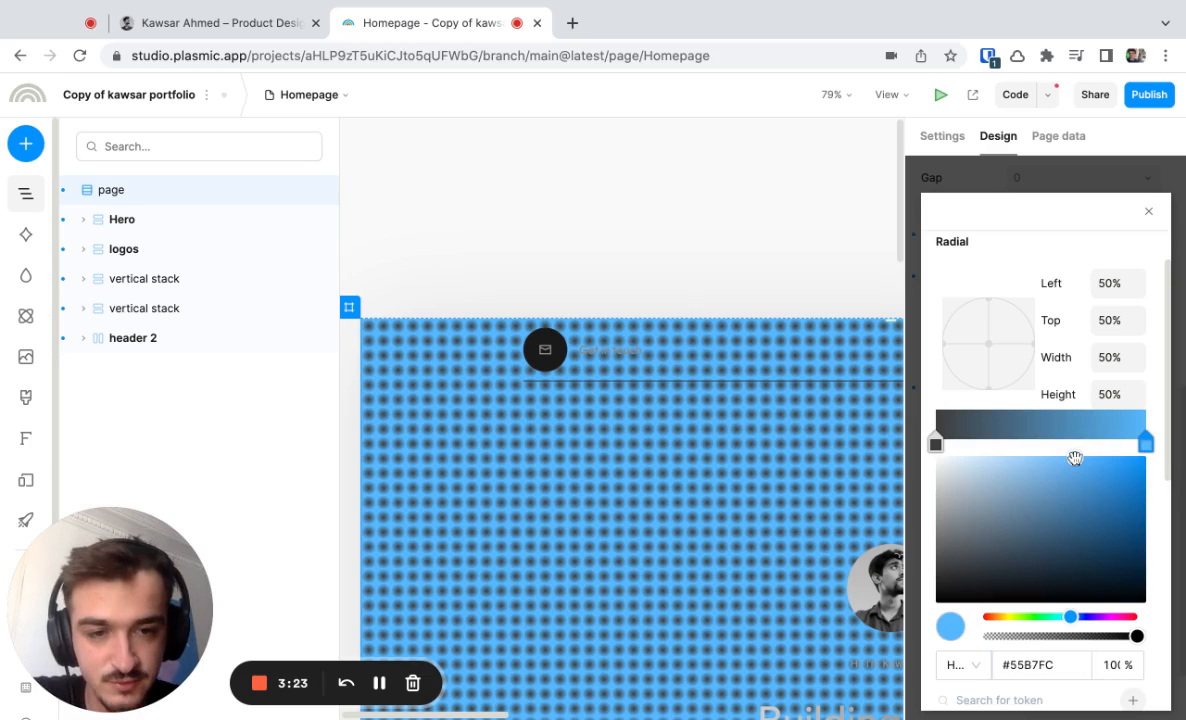
mouse_move(1075, 457)
left_mouse_down()
mouse_move(1000, 460)
mouse_move(937, 510)
mouse_move(919, 481)
mouse_move(937, 461)
left_mouse_up()
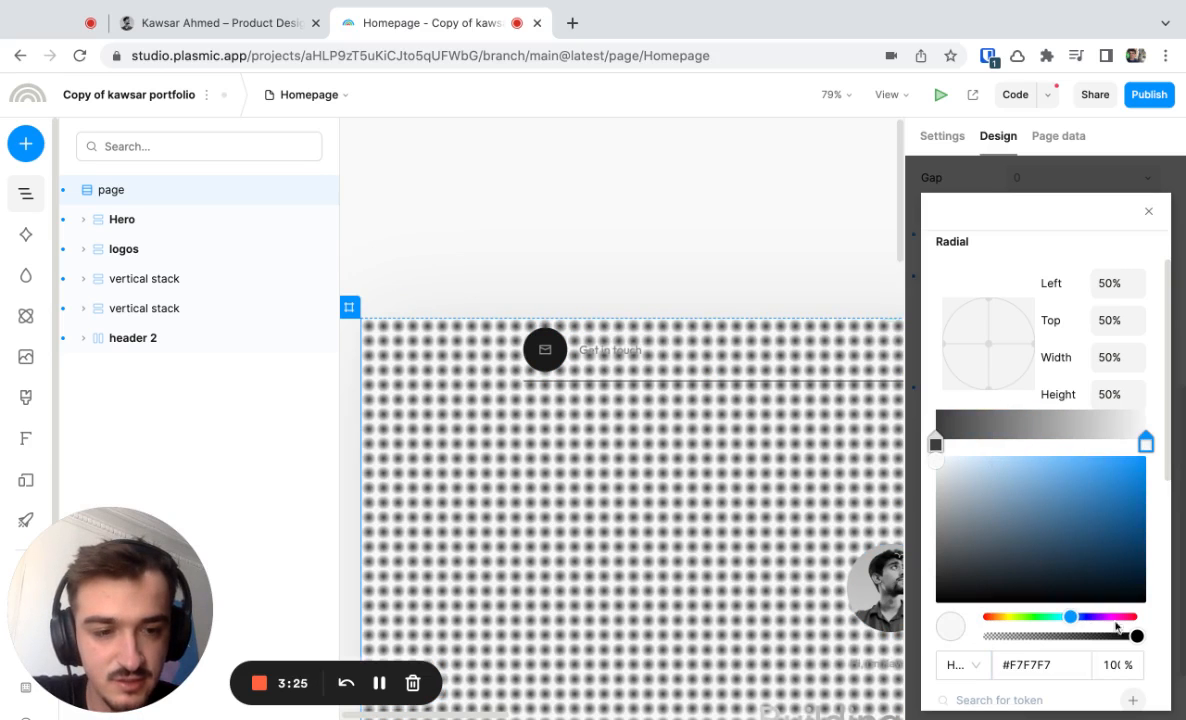
left_click_drag(1136, 636, 983, 636)
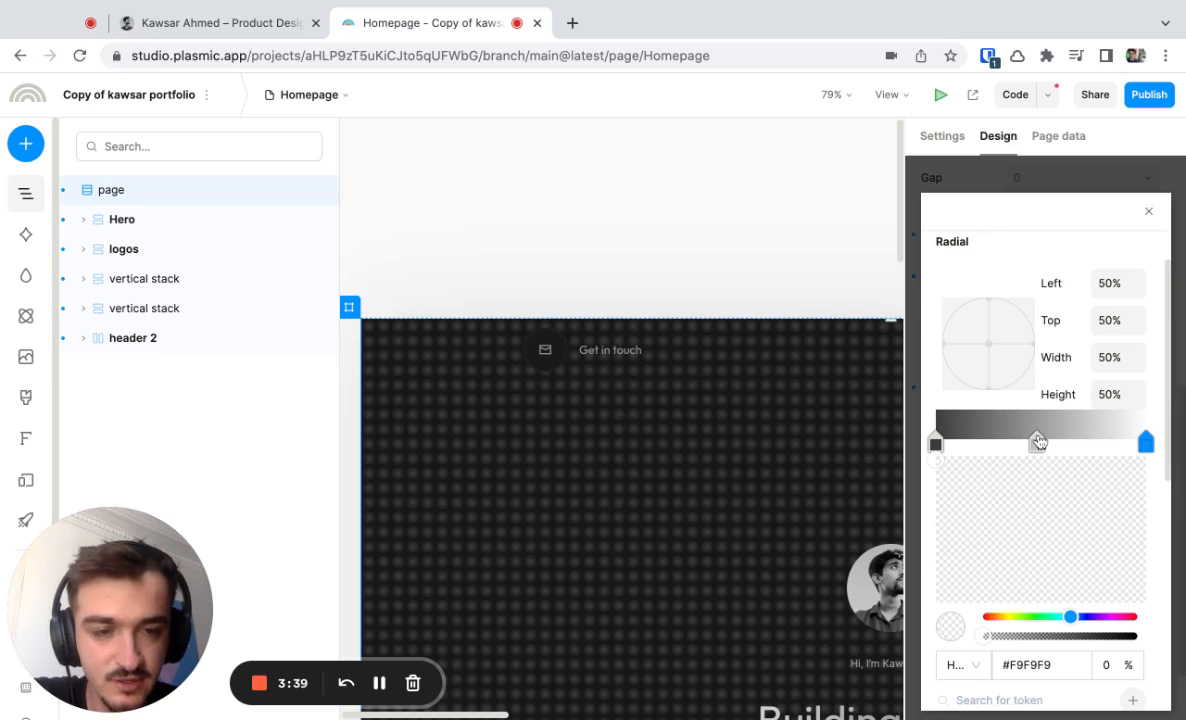
Add a color stop near the middle of the gradient and make it #3D3D3D at 100% opacity.
left_click(1038, 441)
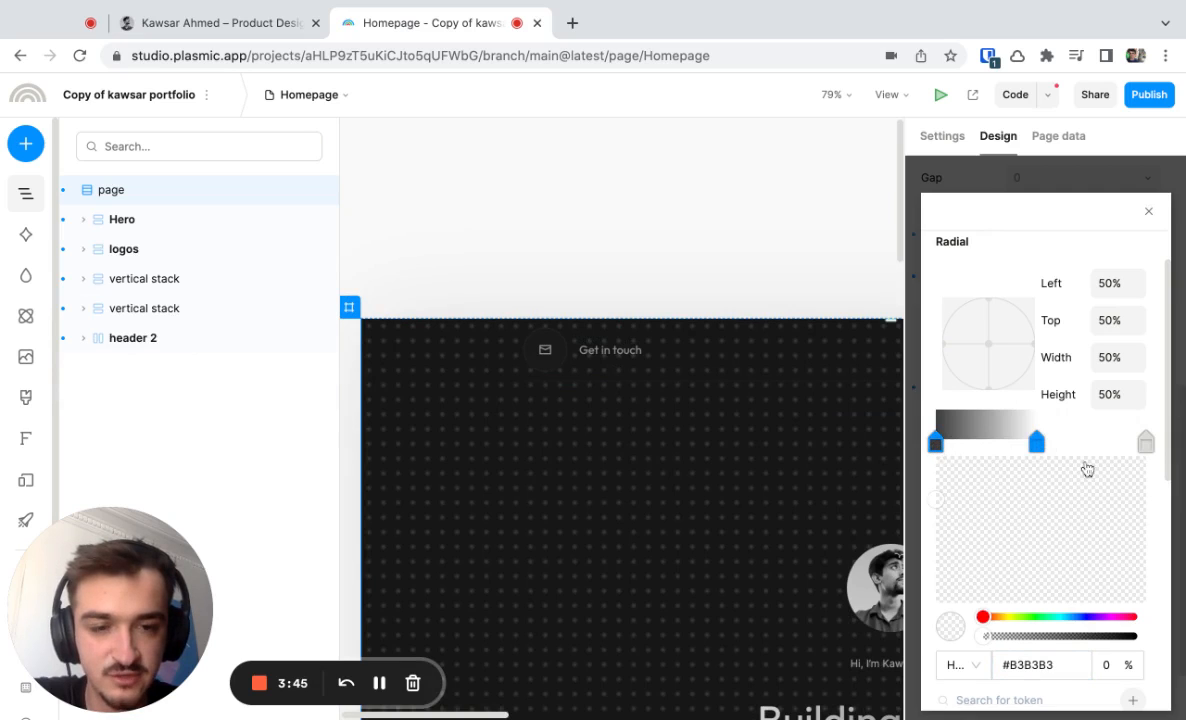
left_click(986, 639)
left_click_drag(986, 640, 1138, 637)
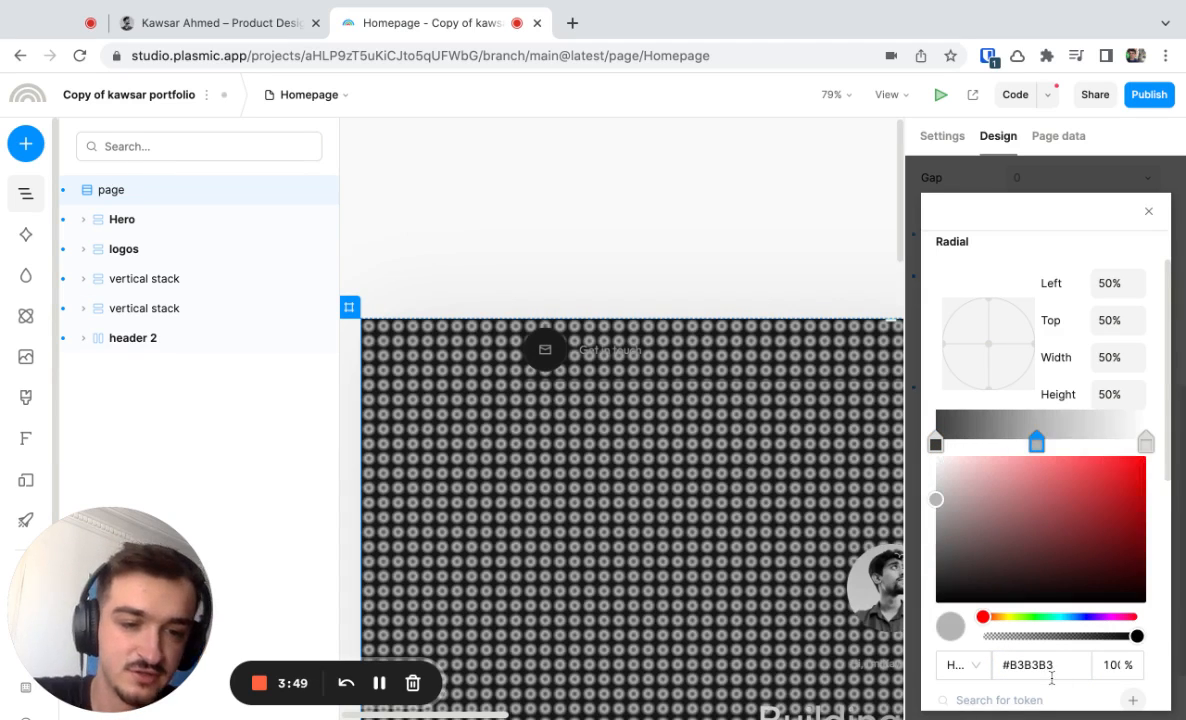
left_click(1053, 665)
type("#3D3D3D")
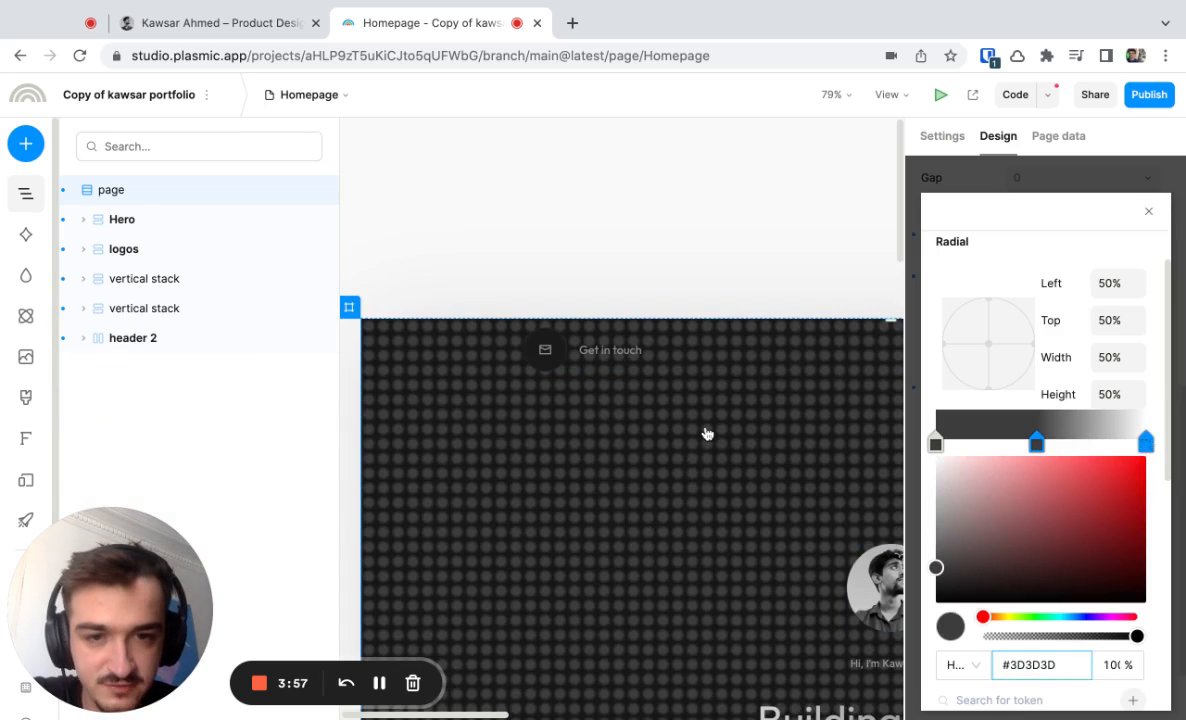
Move the transparent end stop onto the middle #3D3D3D stop to give the dots hard edges.
scroll(703, 432, "up", 5)
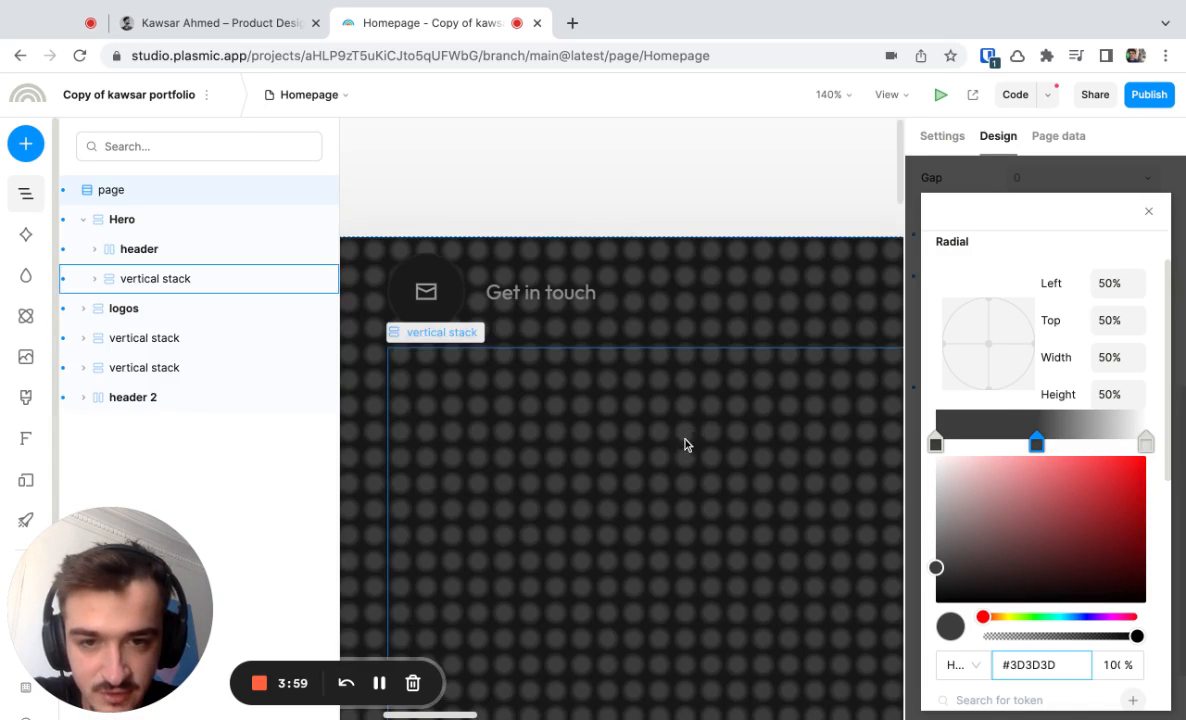
left_click(1146, 442)
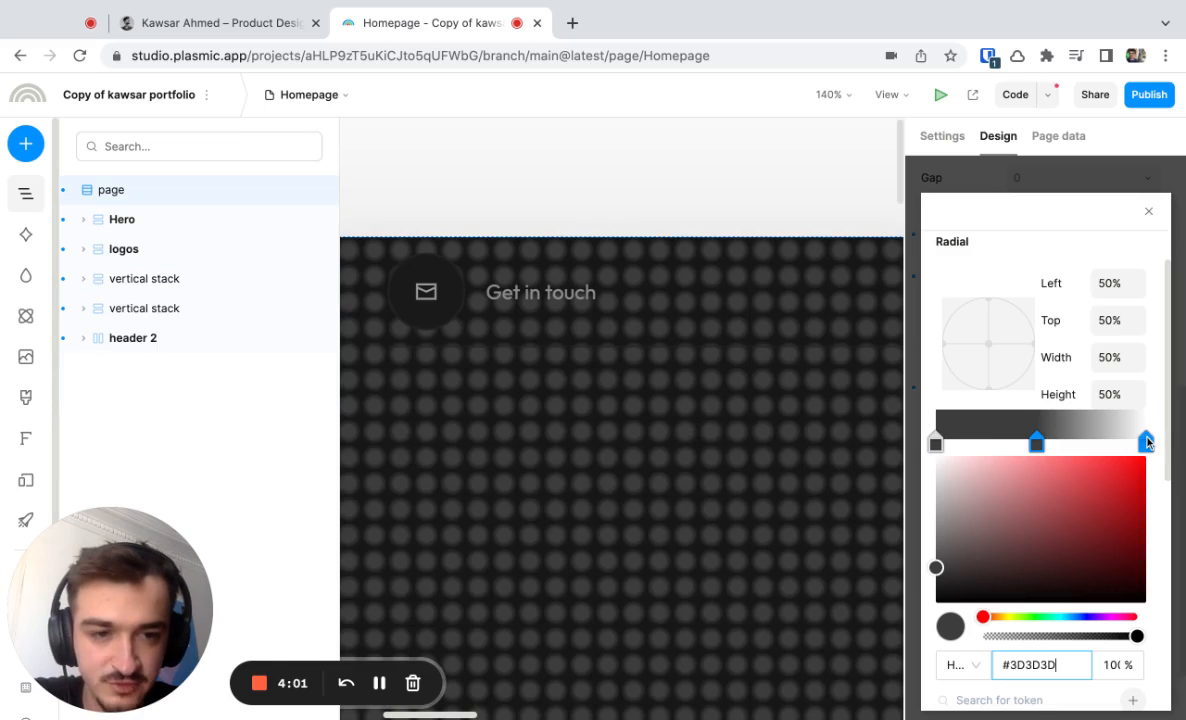
left_click_drag(1146, 442, 1038, 442)
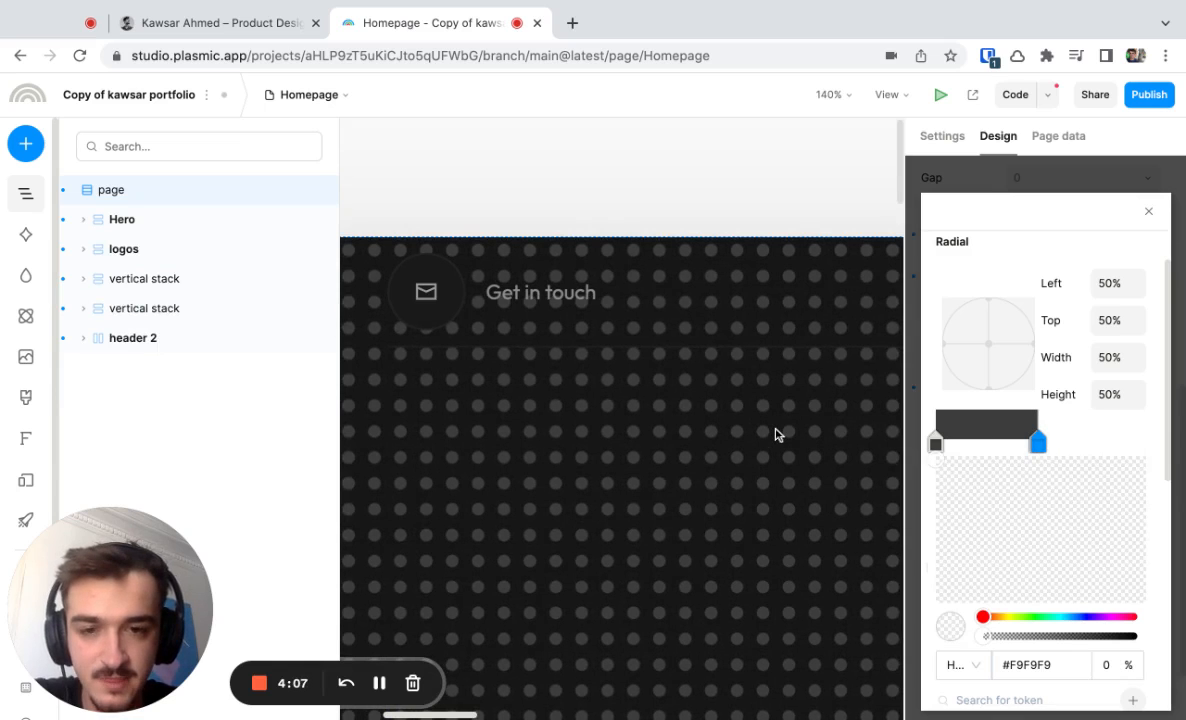
Review the dotted background across the hero section and switch to the original portfolio site in the browser to compare.
scroll(776, 431, "down", 3)
scroll(776, 431, "down", 3)
scroll(776, 431, "down", 2)
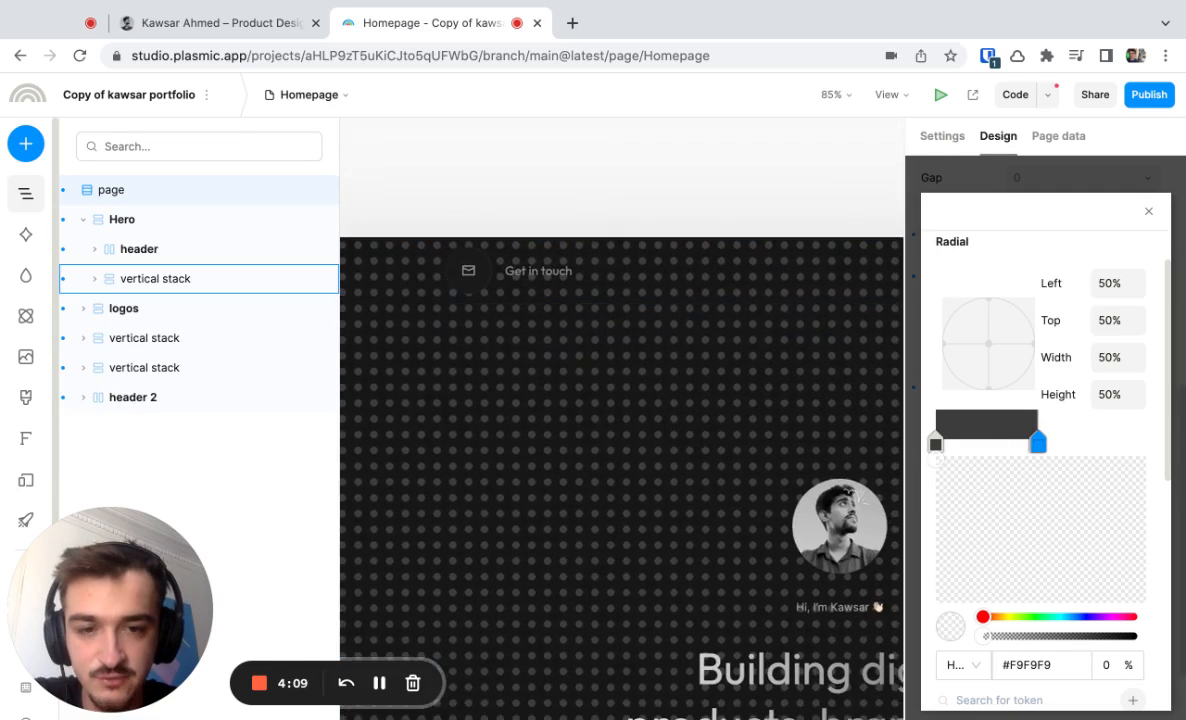
scroll(686, 431, "down", 2)
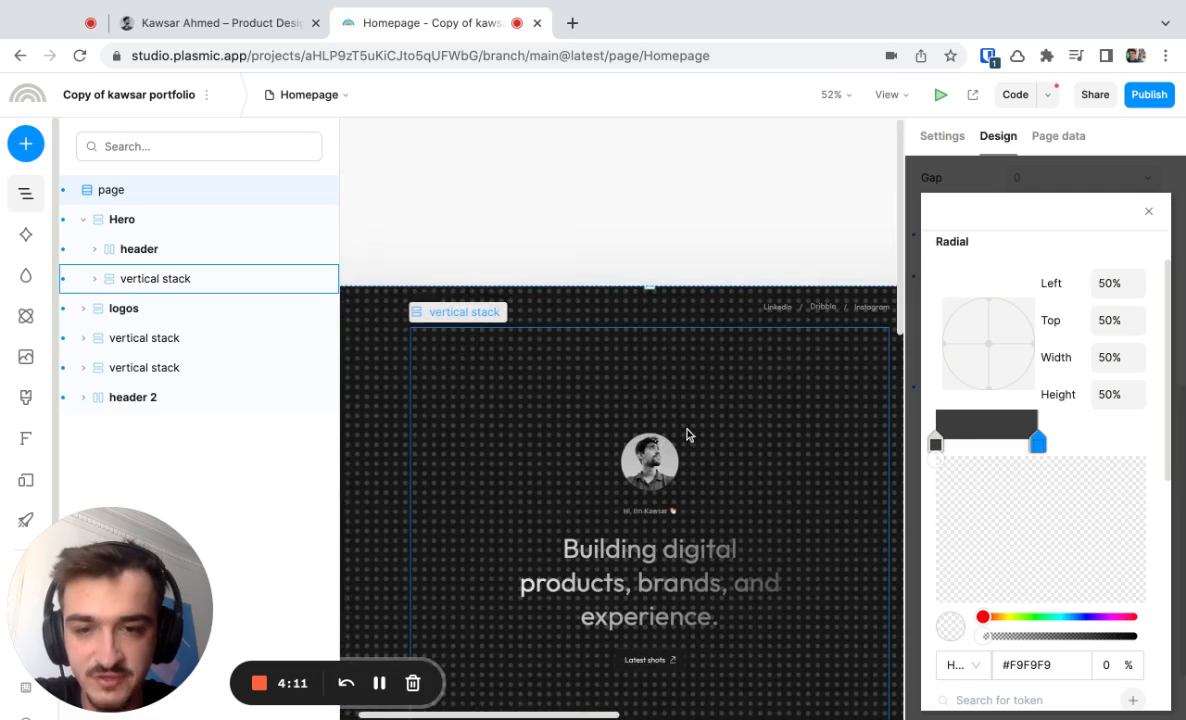
left_click(263, 24)
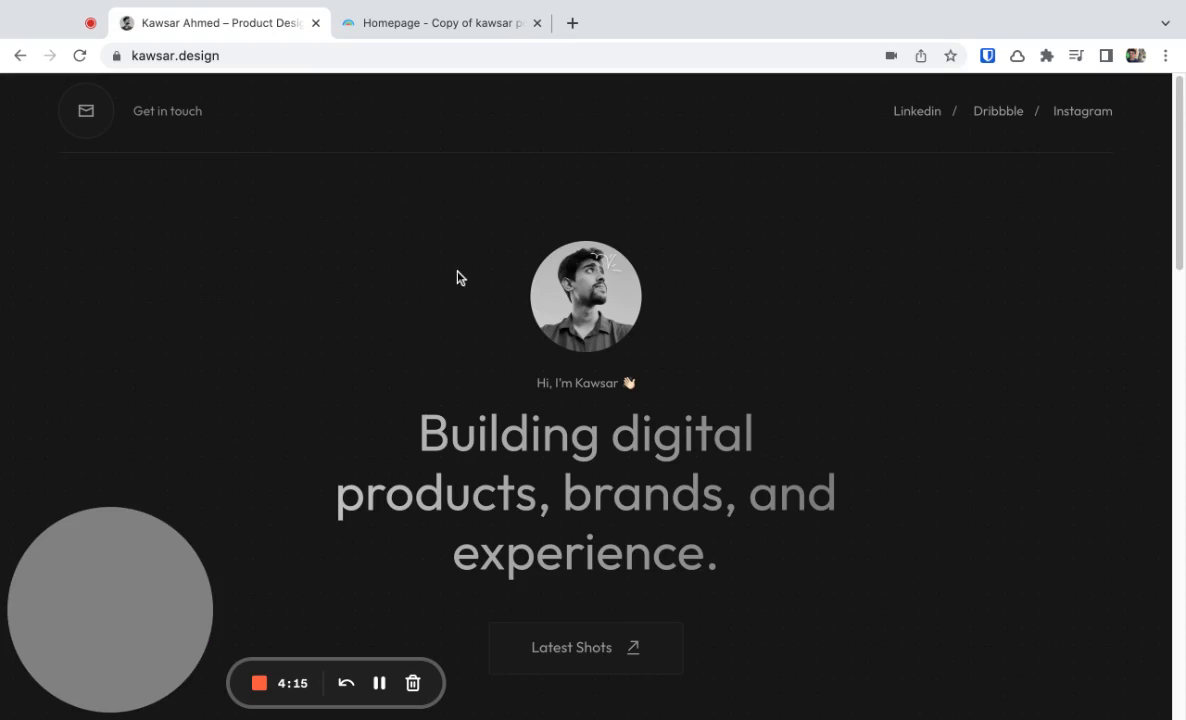
Switch back to Plasmic and shrink the dots by moving the #3D3D3D and transparent stops inward to about a quarter of the gradient.
left_click(431, 31)
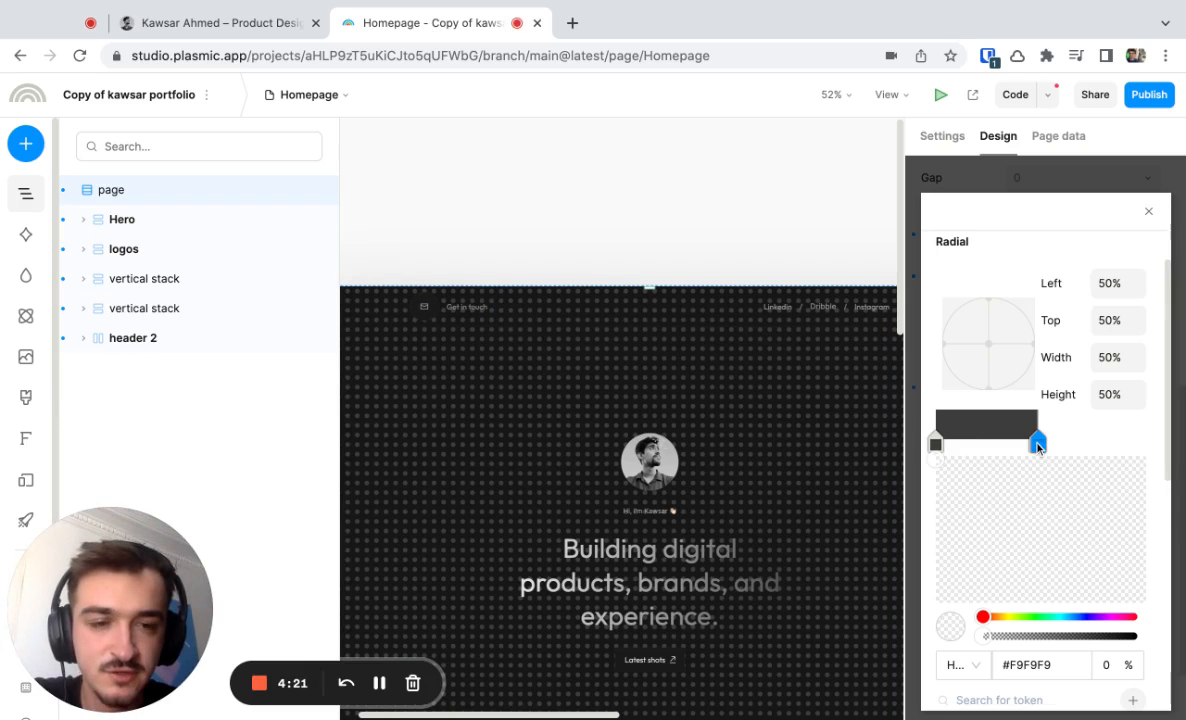
left_click_drag(1040, 447, 1056, 446)
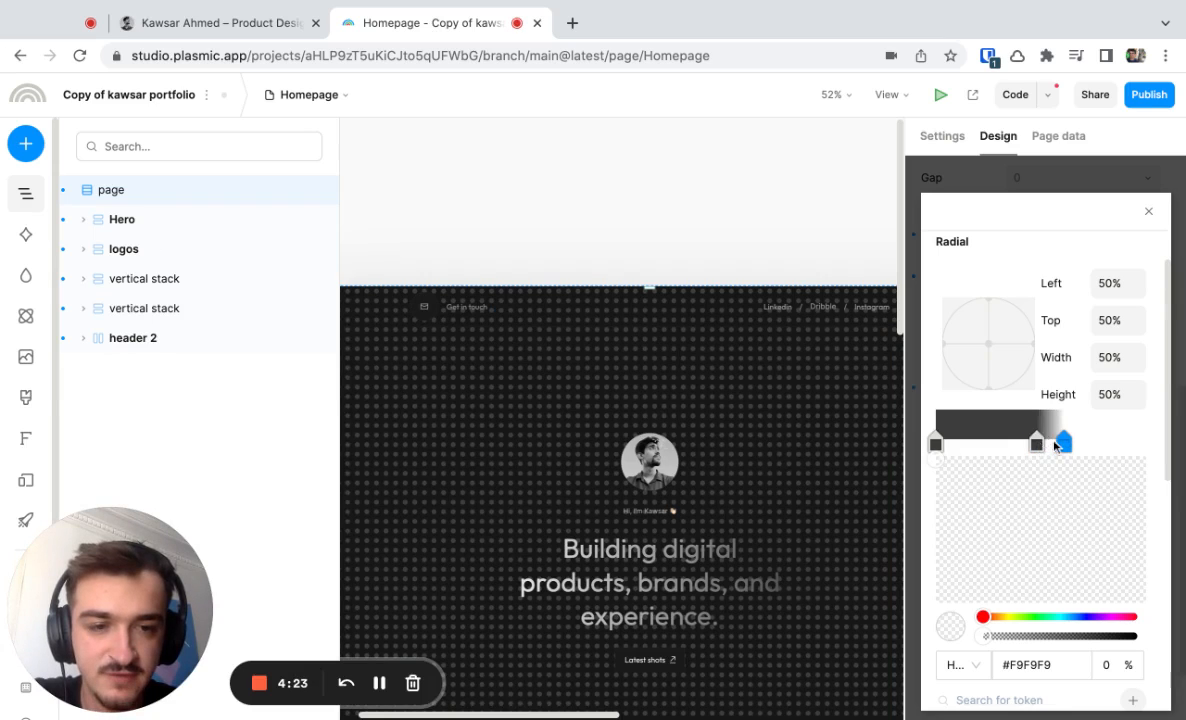
left_click(1037, 445)
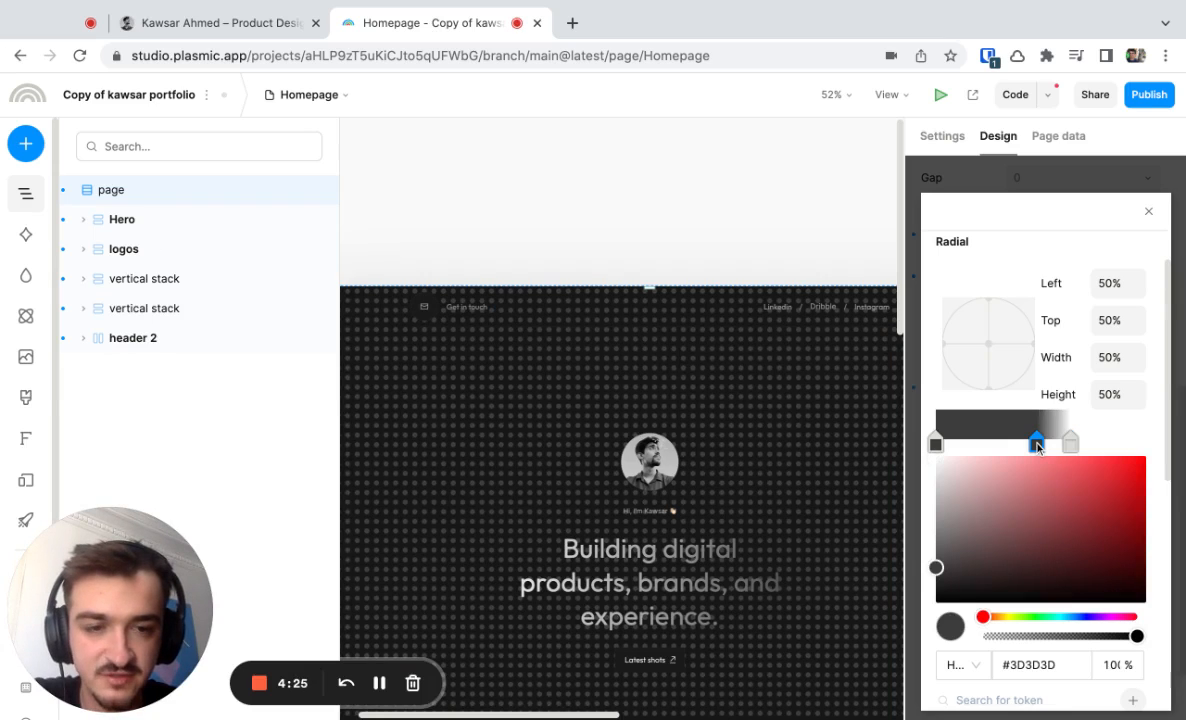
left_click_drag(1037, 445, 950, 444)
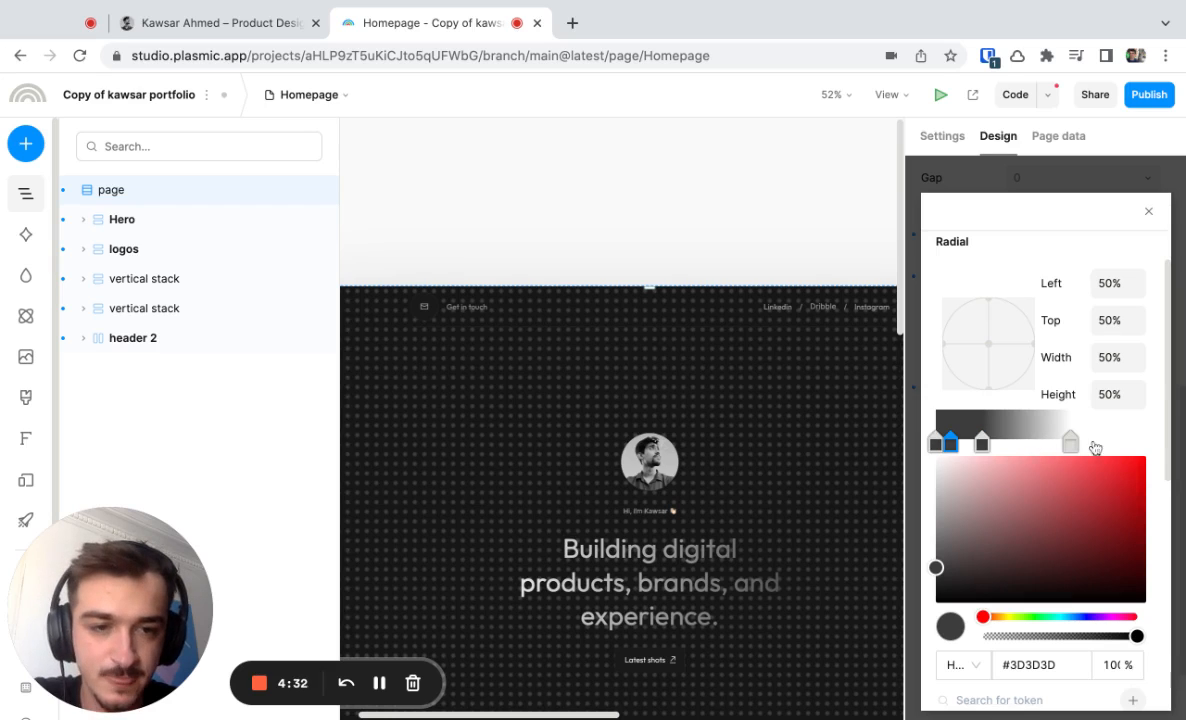
left_click_drag(1036, 443, 1072, 454)
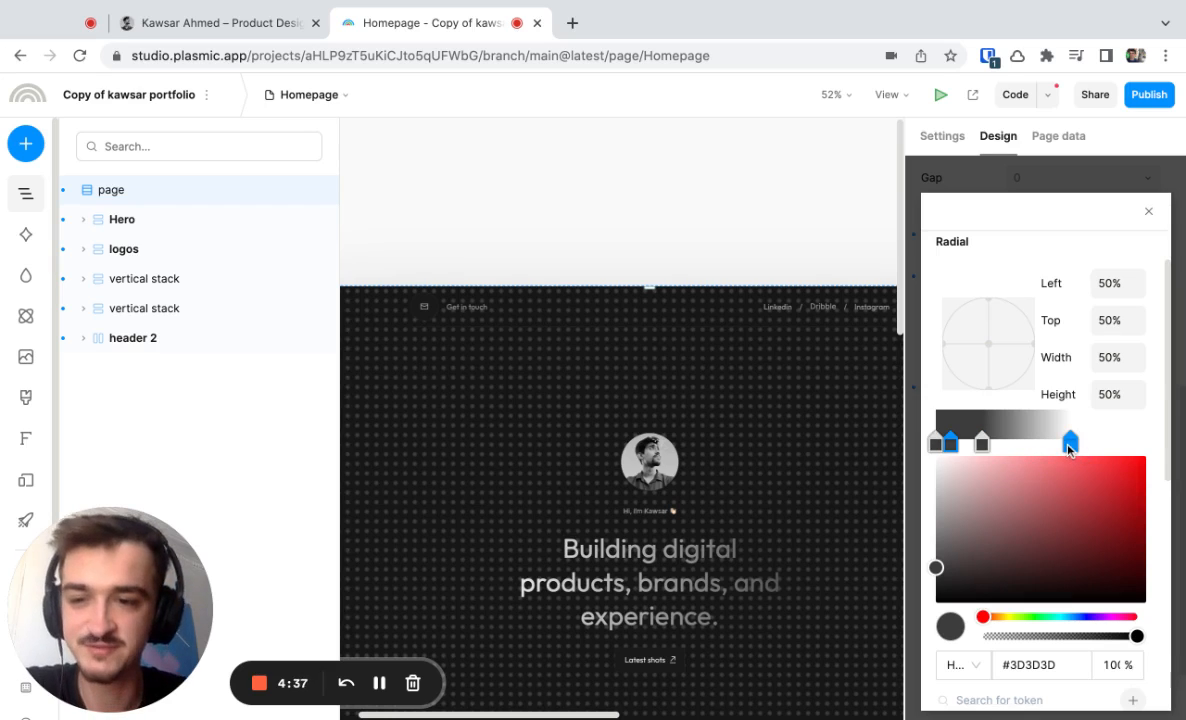
left_click(1070, 443)
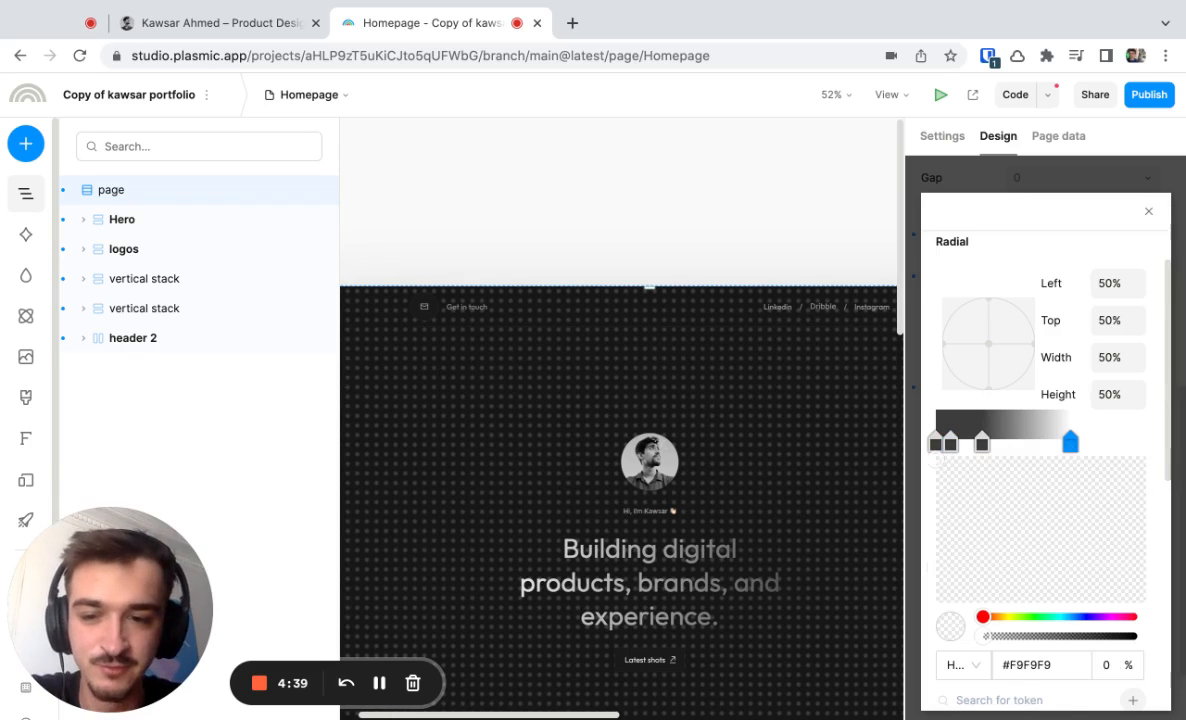
left_click_drag(1070, 443, 983, 443)
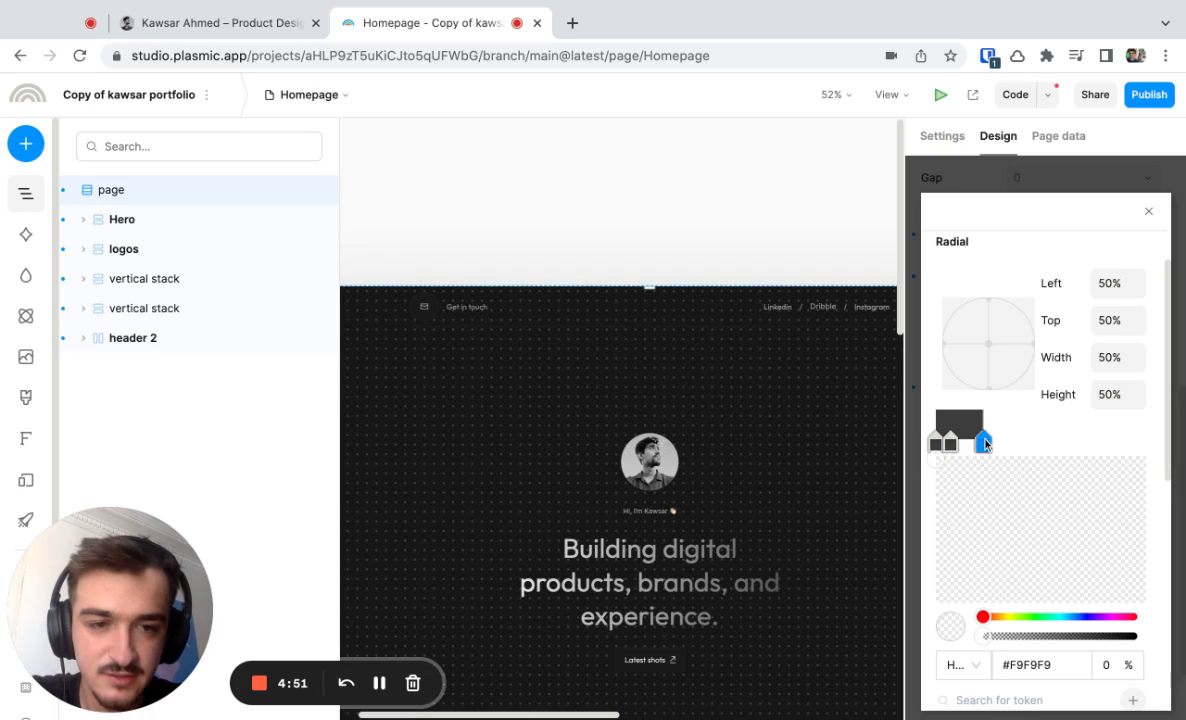
Reduce the dots to fine points by moving the #3D3D3D stop close to the gradient's start and aligning the transparent stop with it.
left_click_drag(985, 444, 1022, 444)
left_click(981, 443)
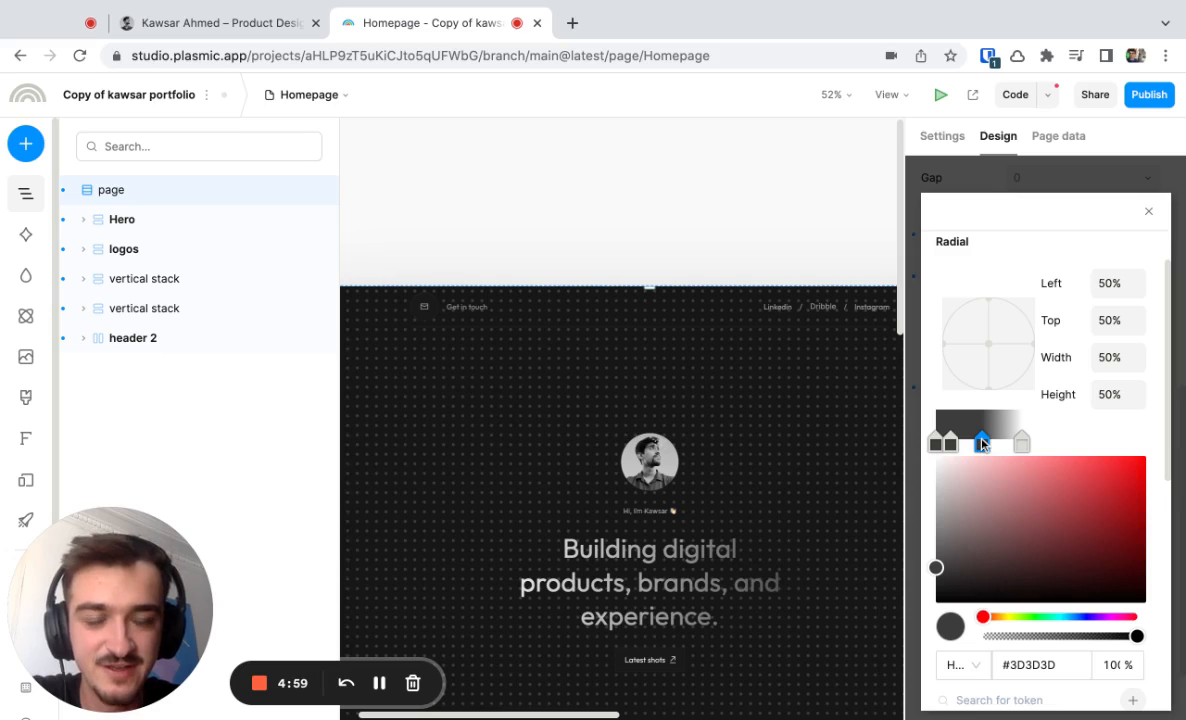
left_click_drag(981, 443, 952, 443)
left_click(1023, 445)
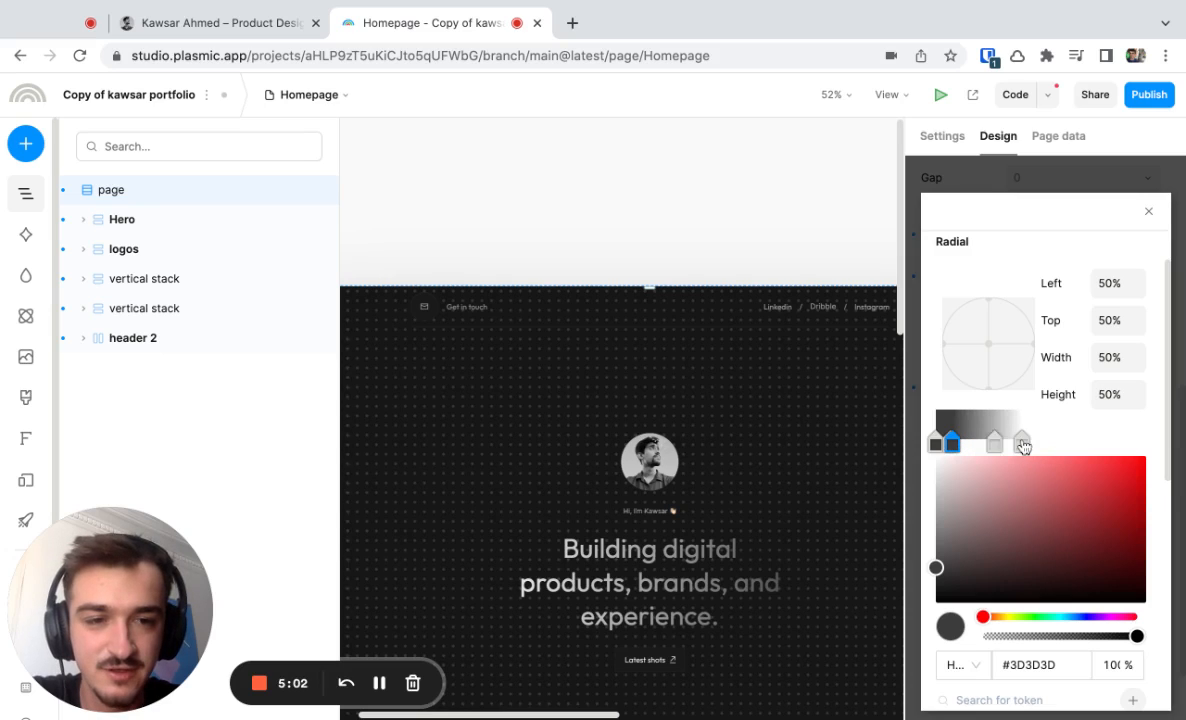
left_click(1023, 445)
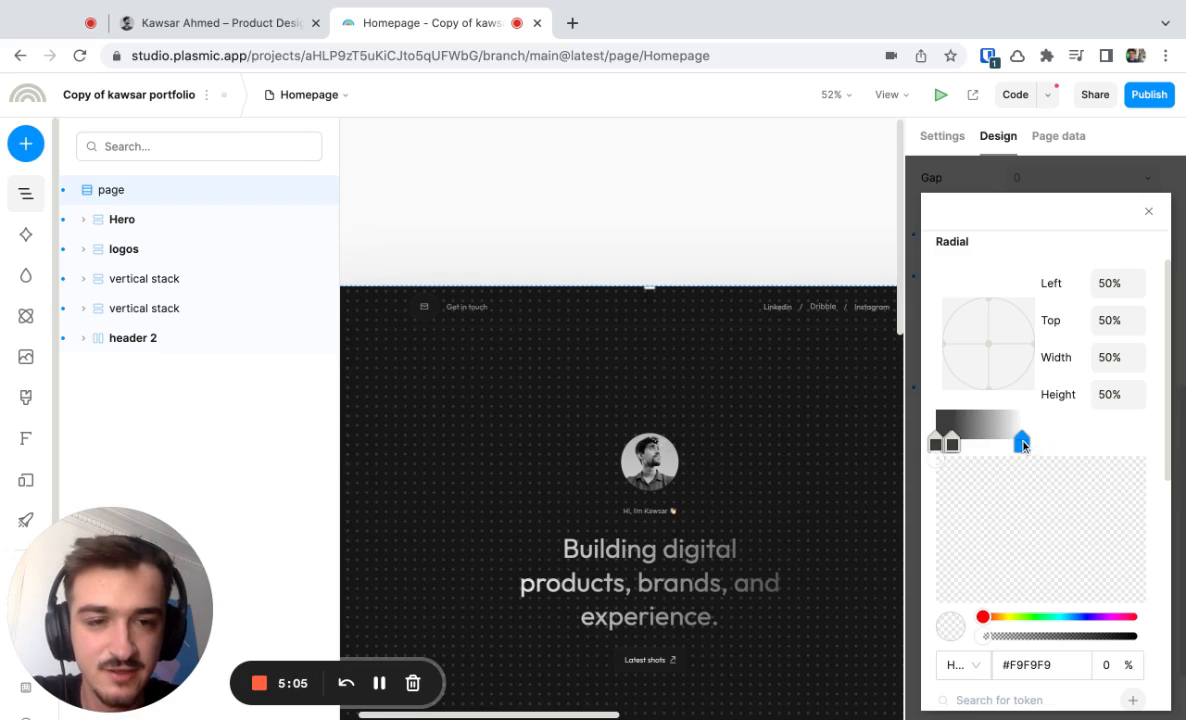
left_click_drag(1023, 445, 954, 445)
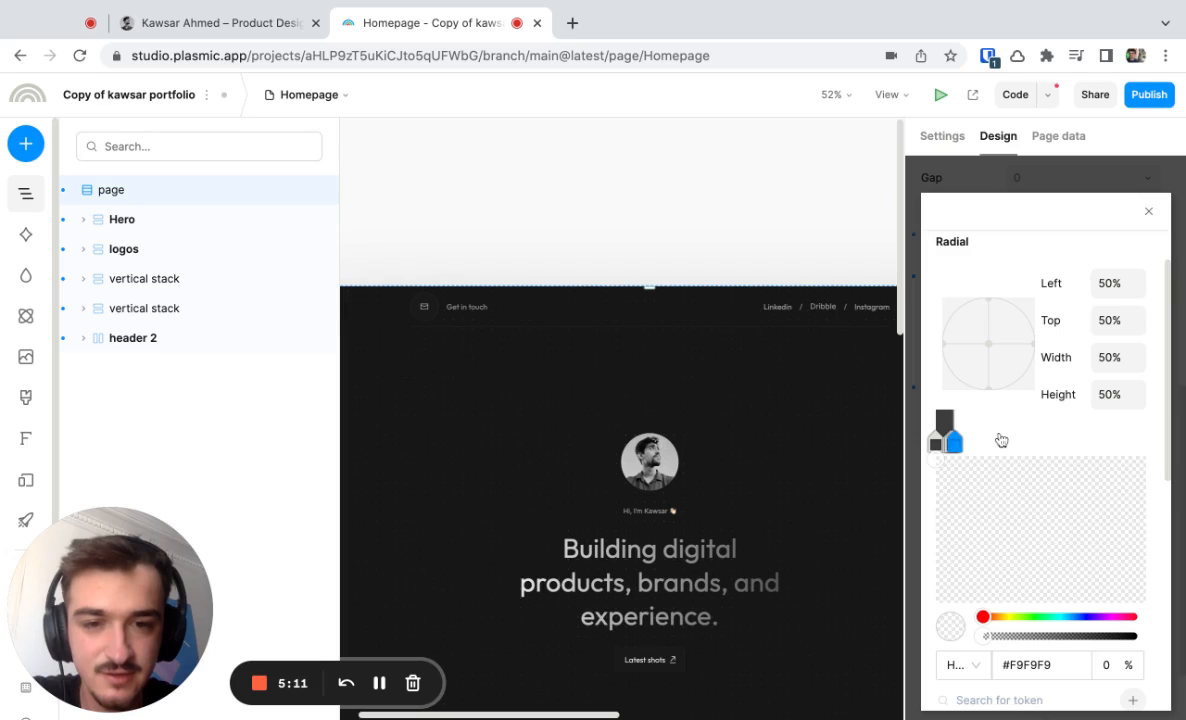
Examine the fine dot pattern across the hero section at closer and wider views, and close the radial gradient settings.
scroll(832, 481, "up", 5)
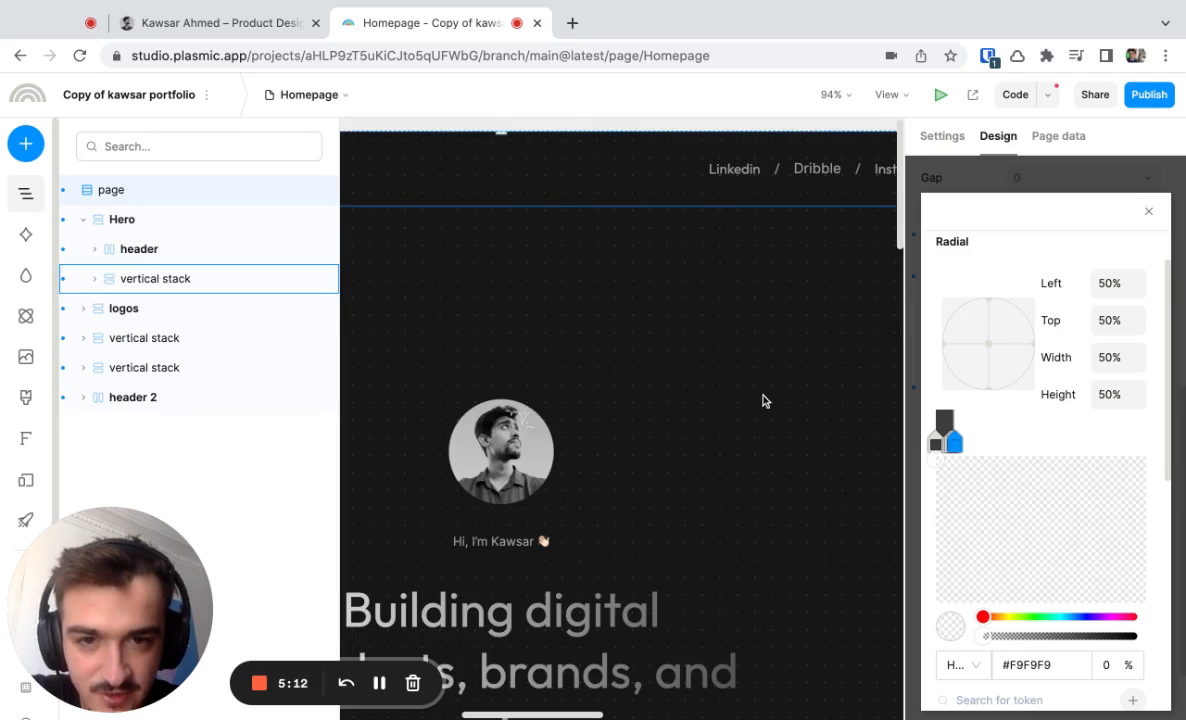
scroll(699, 379, "down", 3)
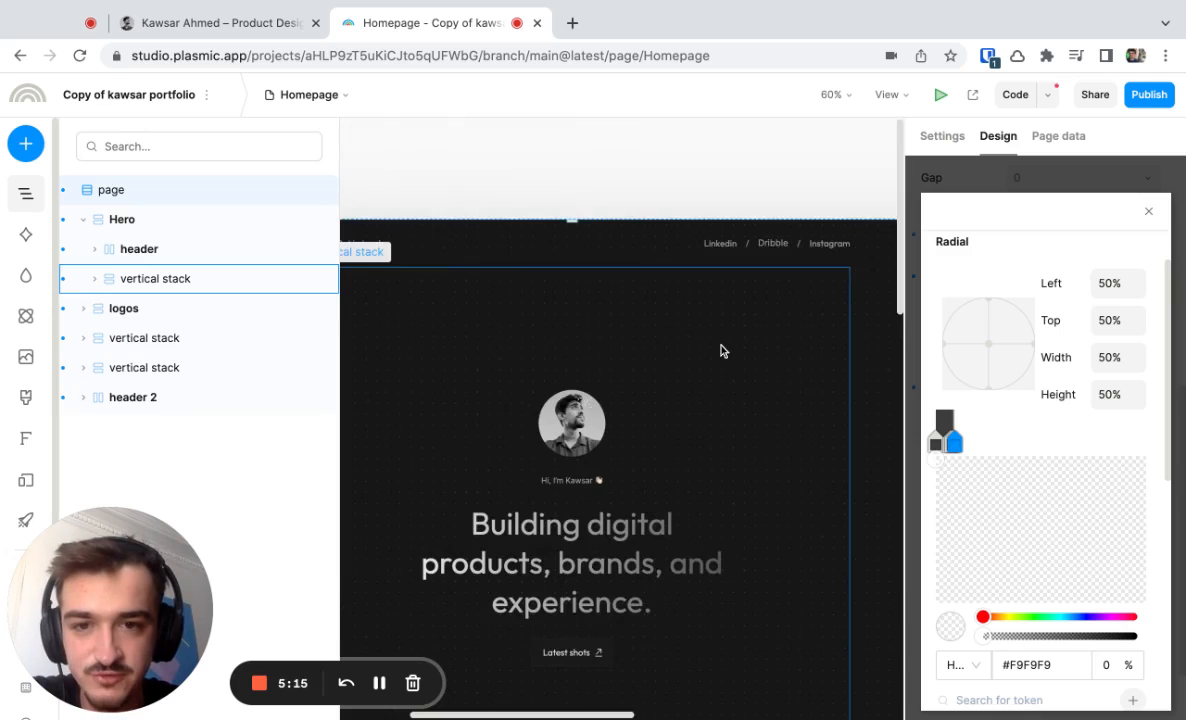
scroll(723, 350, "down", 2)
scroll(781, 363, "up", 2)
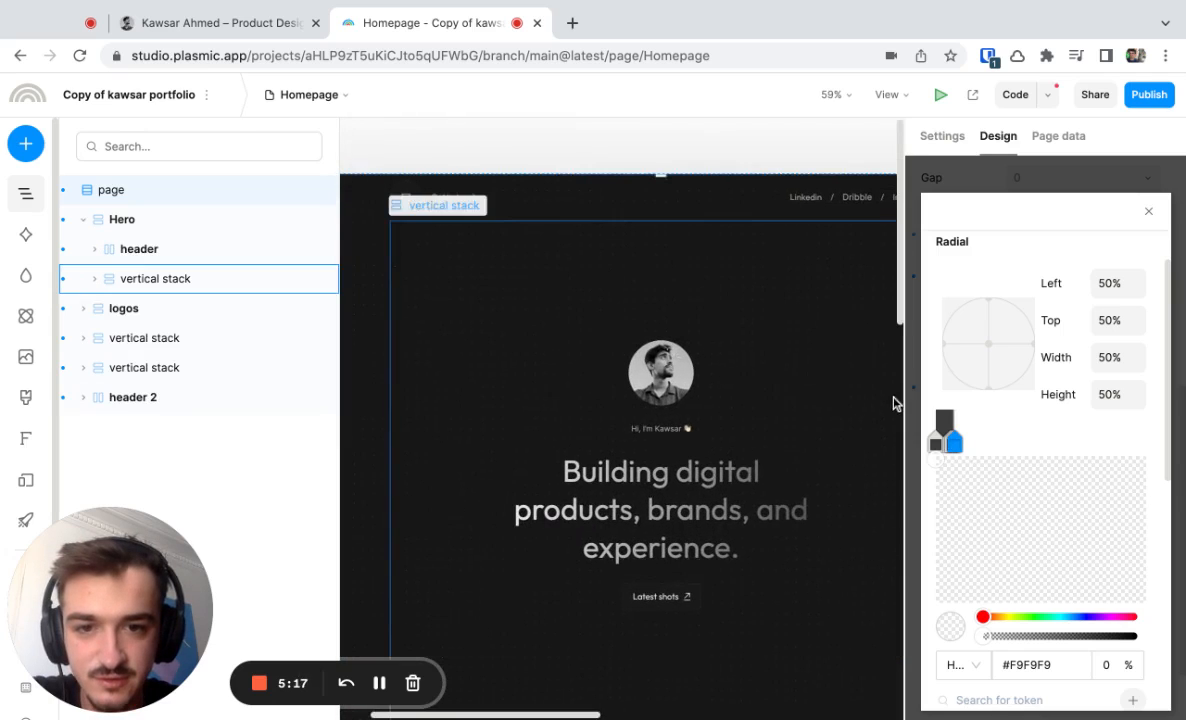
left_click(1148, 215)
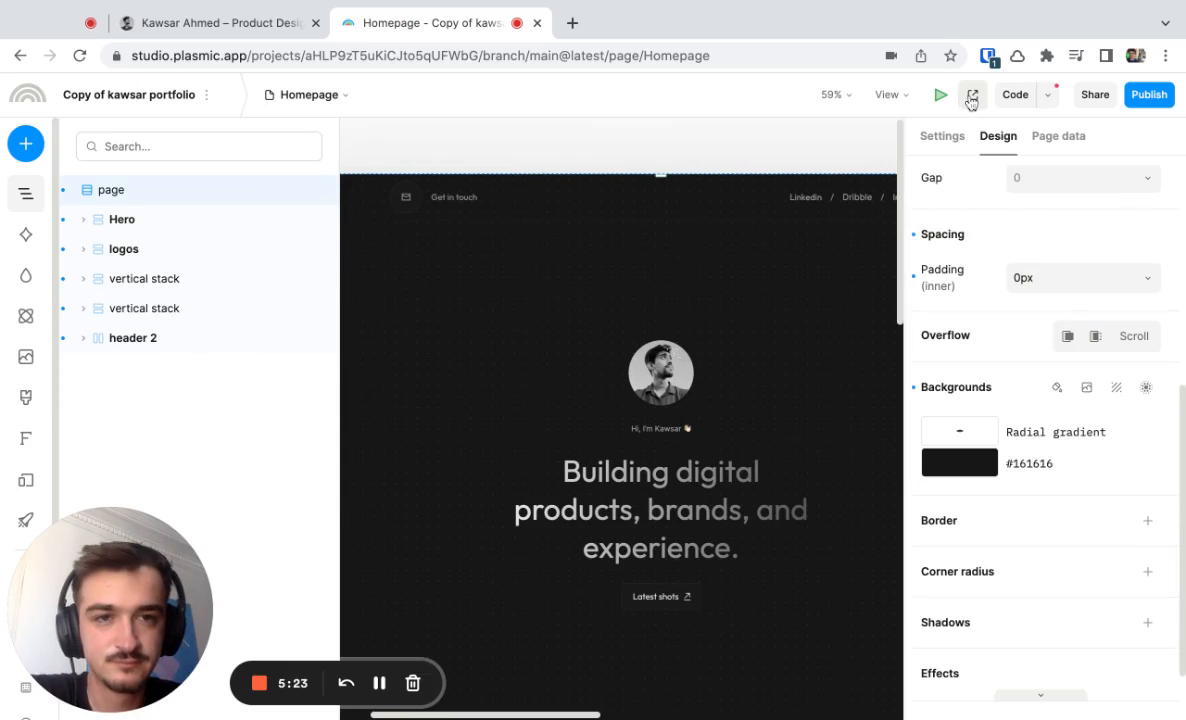